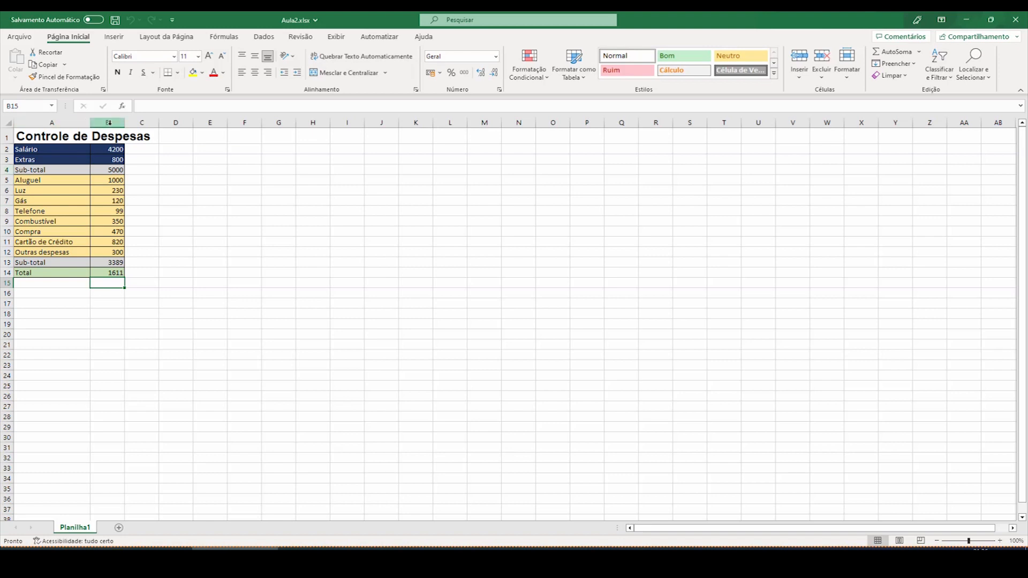
# Step: Insert a blank column before column B of the expense table and delete it again
pyautogui.rightClick(110, 122)
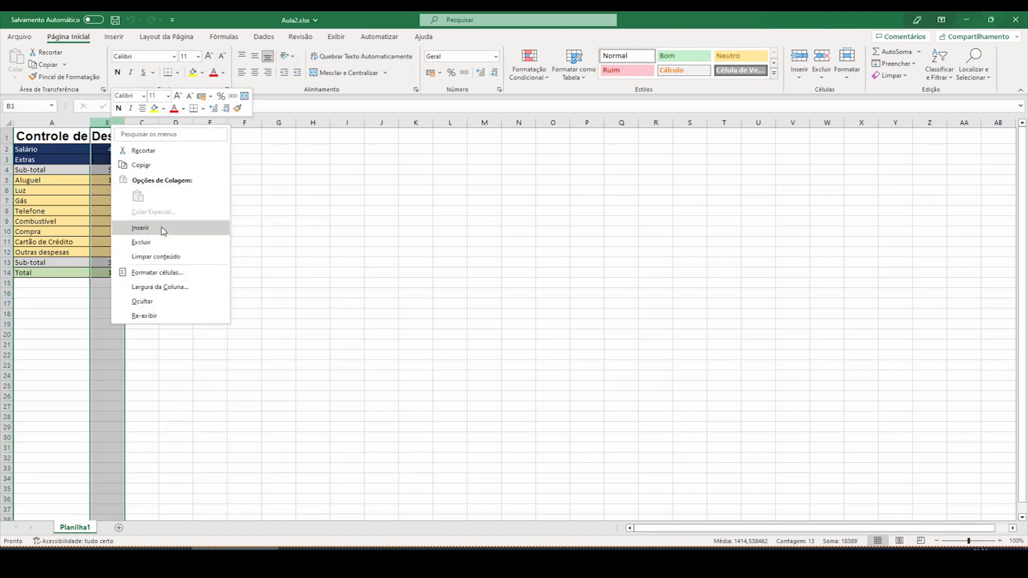
pyautogui.click(141, 228)
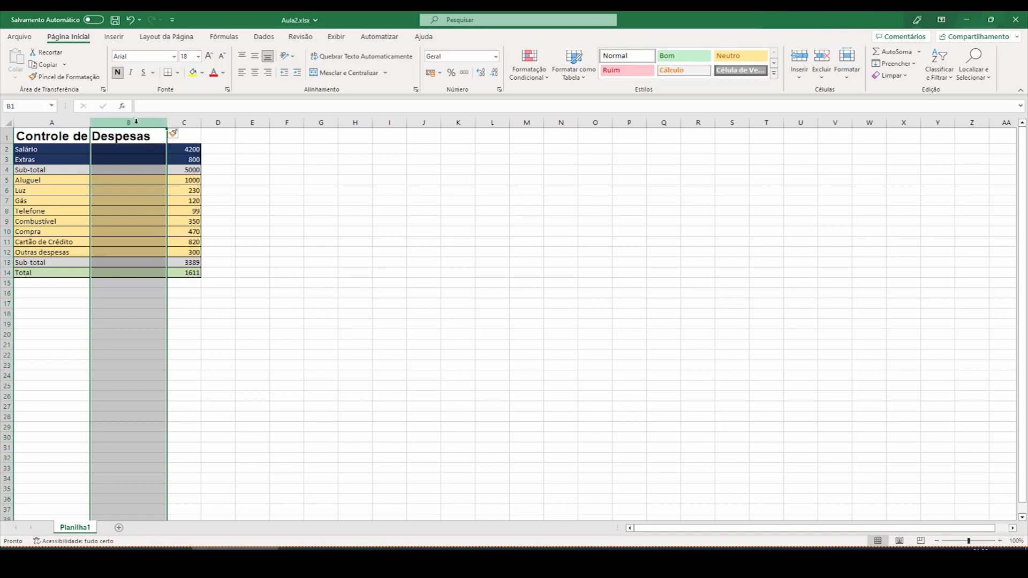
pyautogui.rightClick(137, 122)
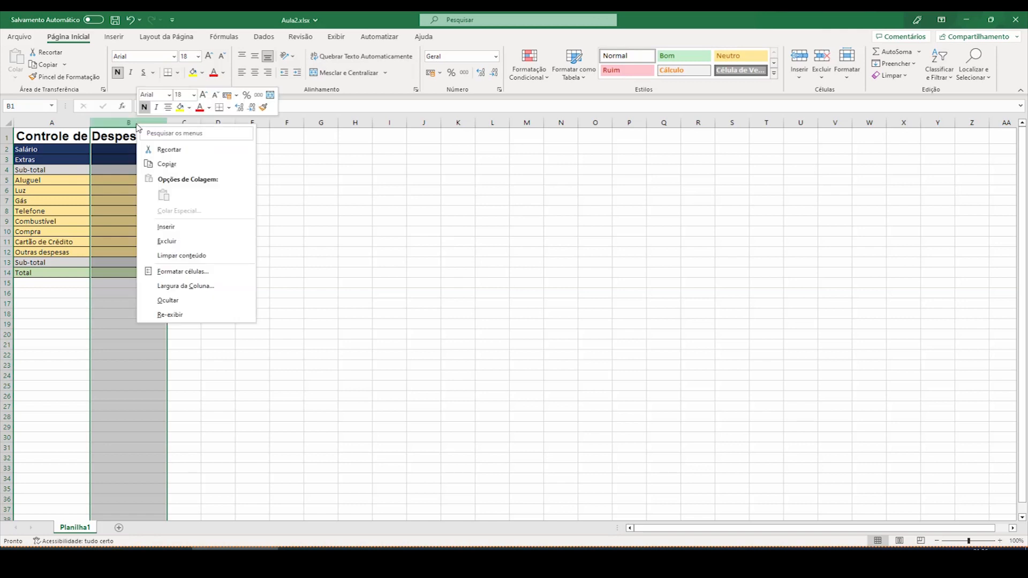
pyautogui.click(171, 242)
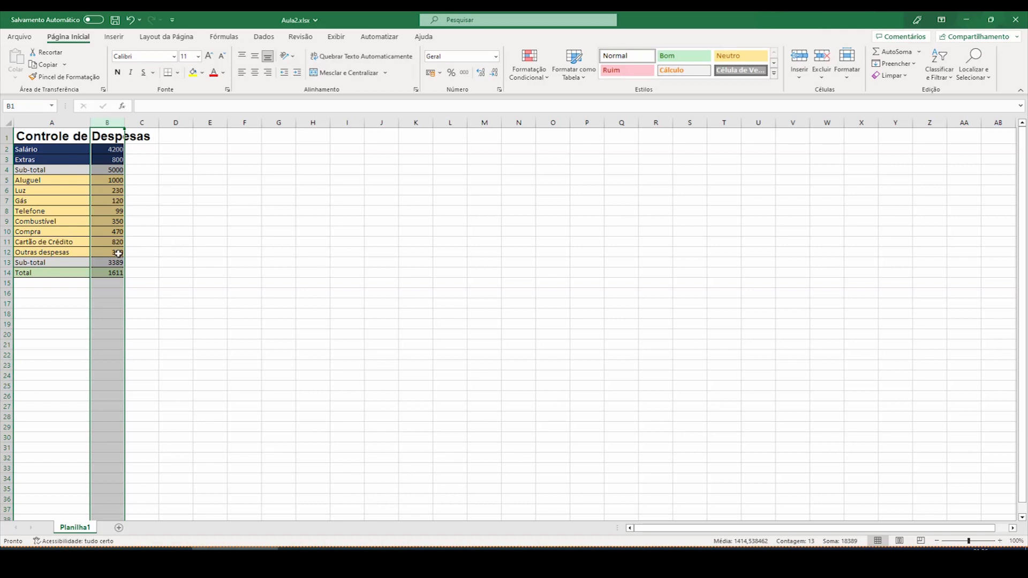
# Step: Insert a blank row above the Total row and delete that blank row again
pyautogui.moveTo(41, 262); pyautogui.dragTo(43, 271)
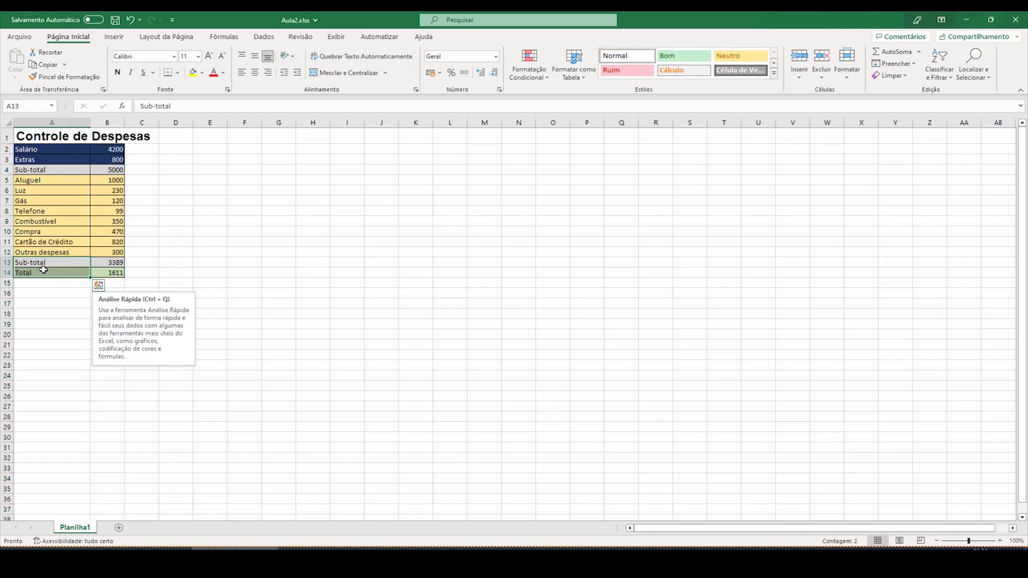
pyautogui.rightClick(4, 273)
pyautogui.click(37, 379)
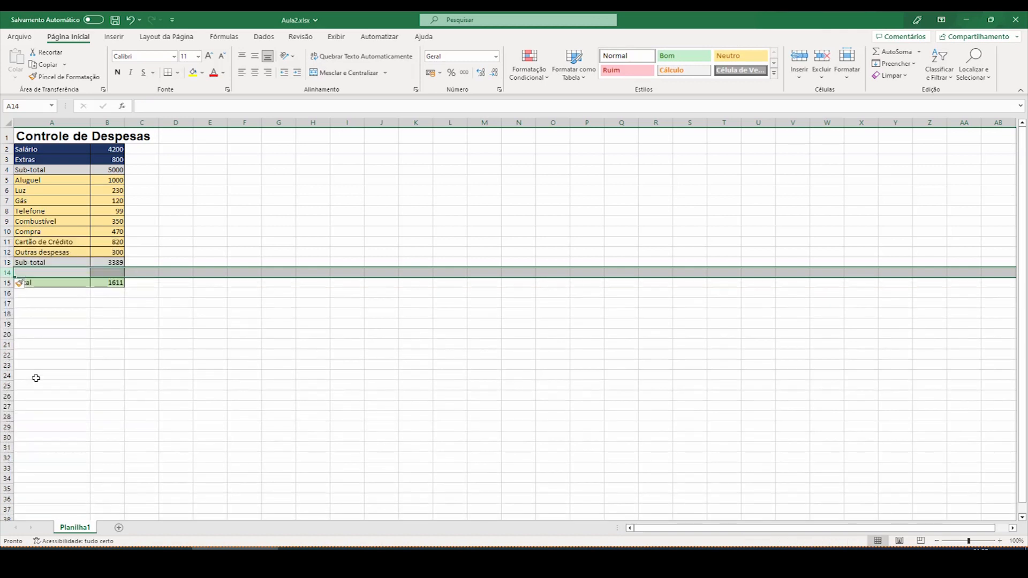
pyautogui.click(74, 363)
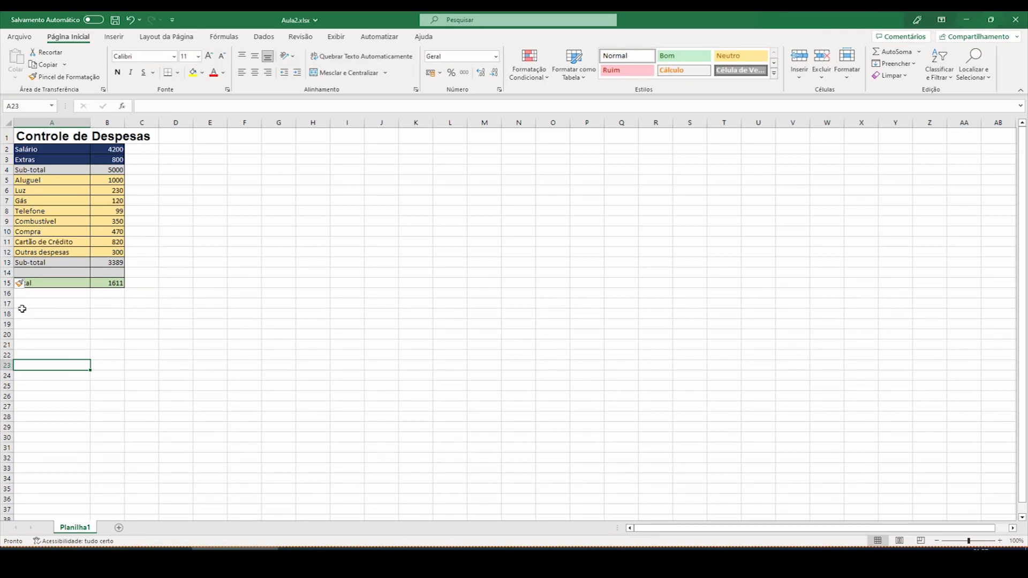
pyautogui.rightClick(7, 272)
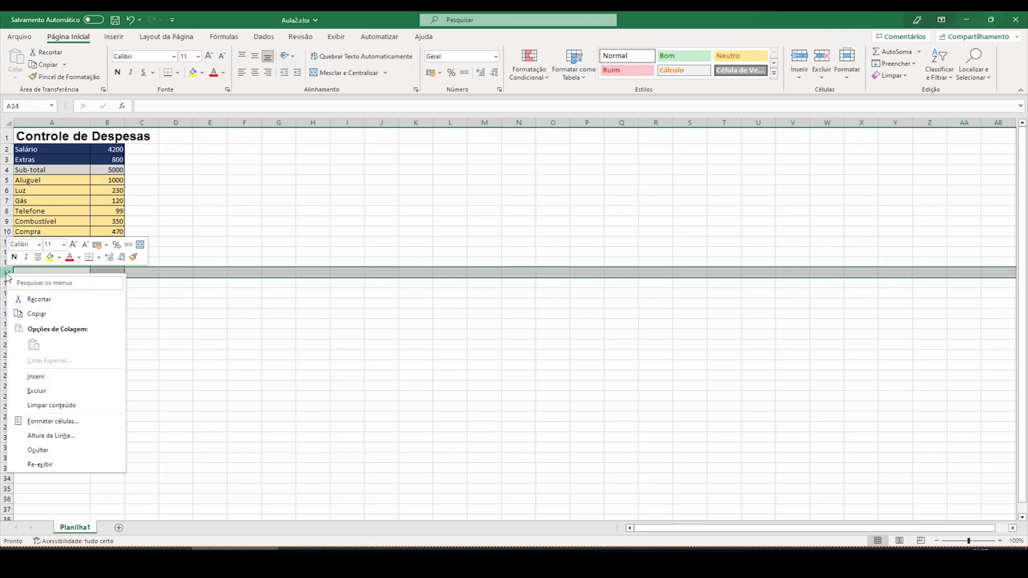
pyautogui.click(56, 395)
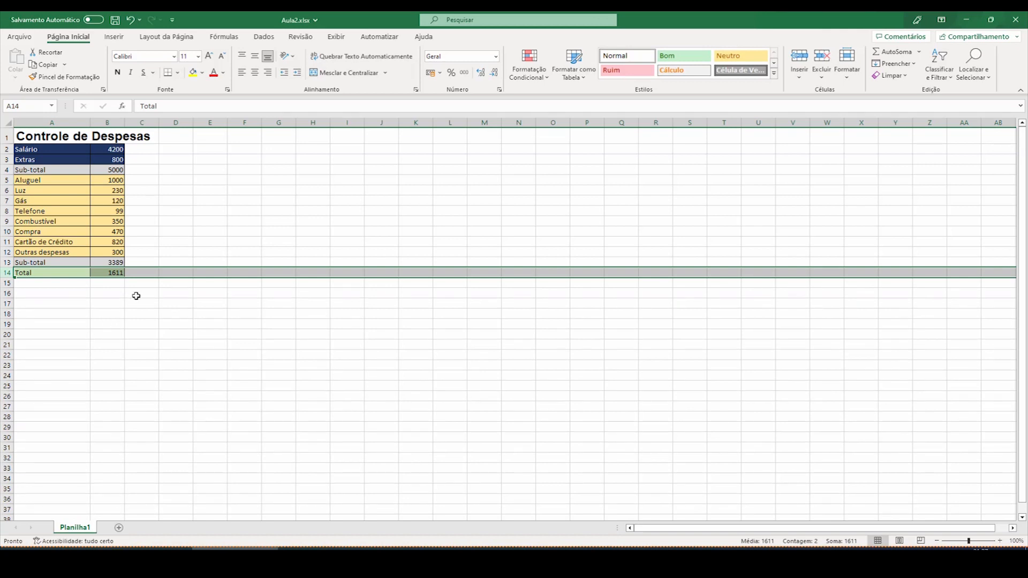
pyautogui.click(138, 293)
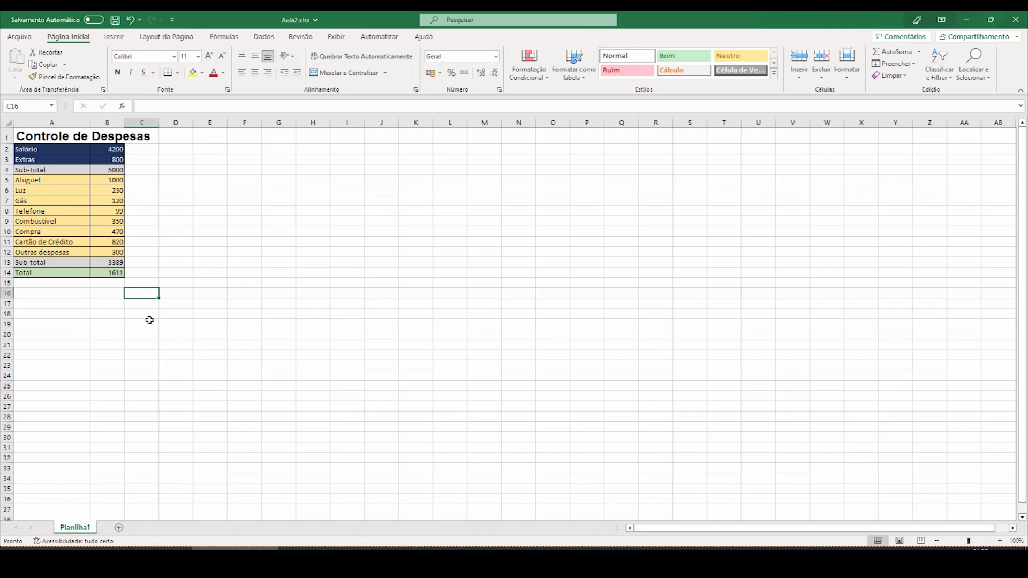
# Step: Enter "janeiro" in D2 and autofill the month names down to D13
pyautogui.click(183, 149)
pyautogui.write('janeiro')
pyautogui.press('Return')
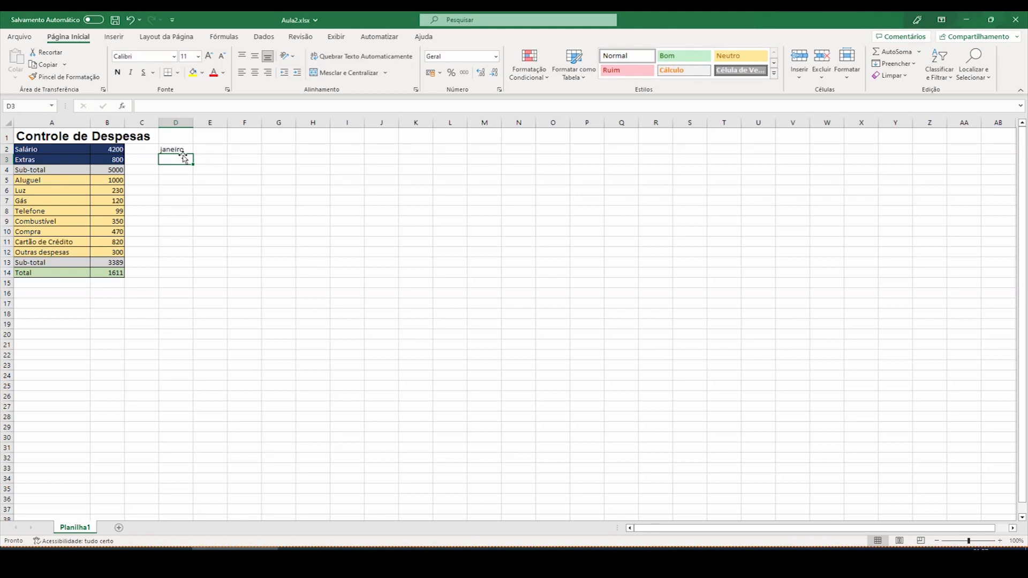
pyautogui.click(182, 150)
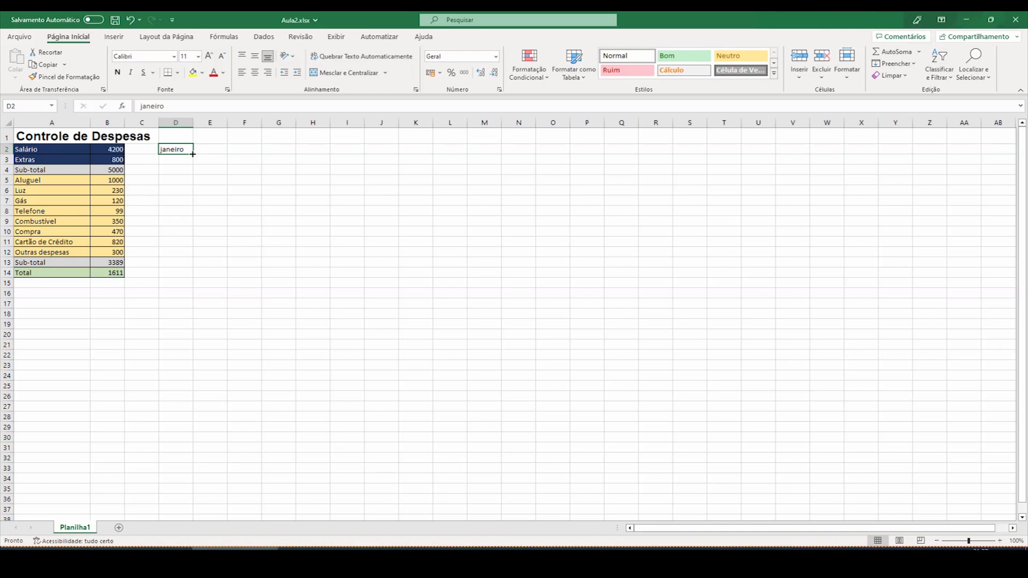
pyautogui.moveTo(193, 154); pyautogui.dragTo(185, 266)
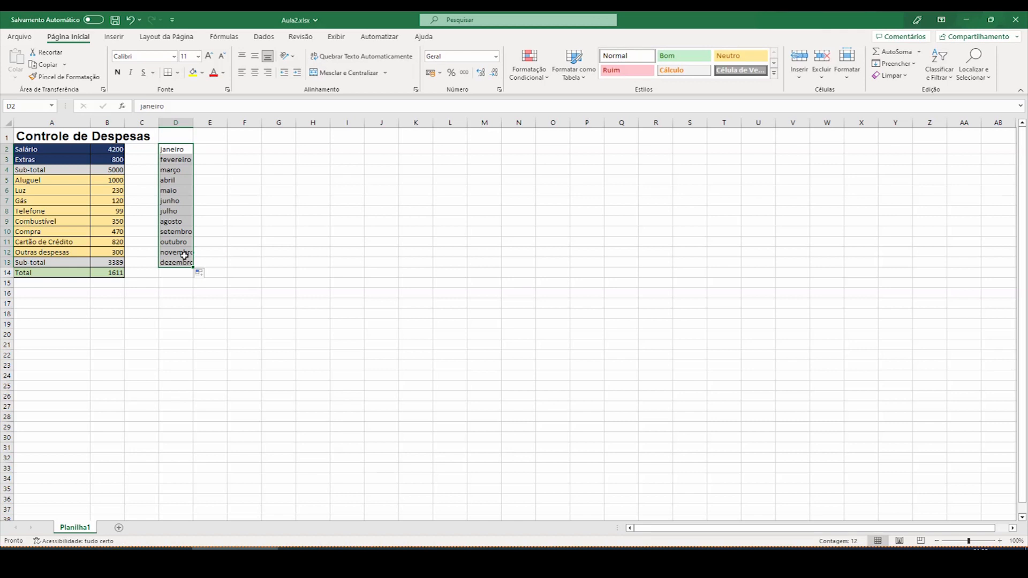
# Step: Enter "jan" in E2 and autofill the abbreviated month names down to E13
pyautogui.click(219, 149)
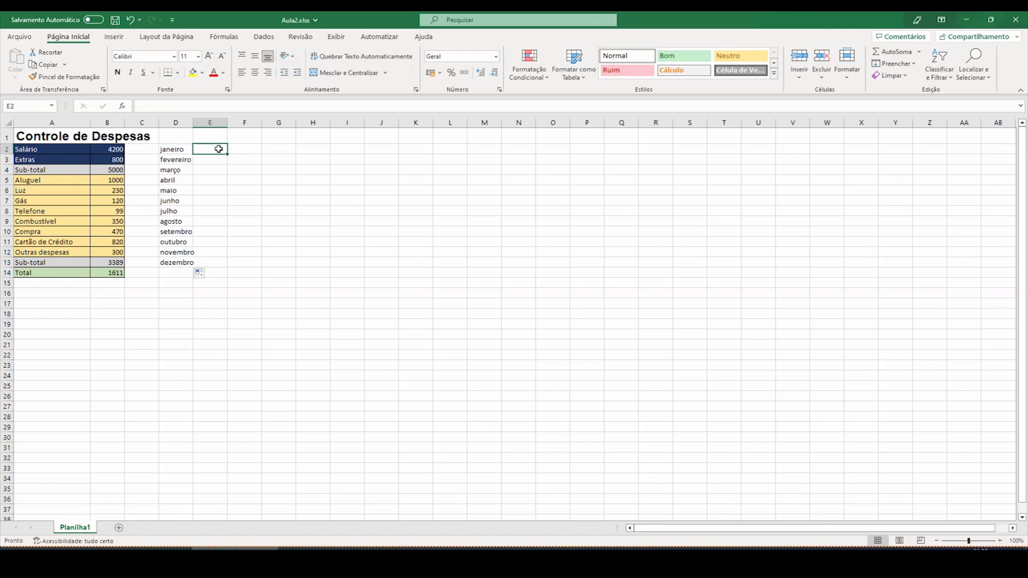
pyautogui.write('jan')
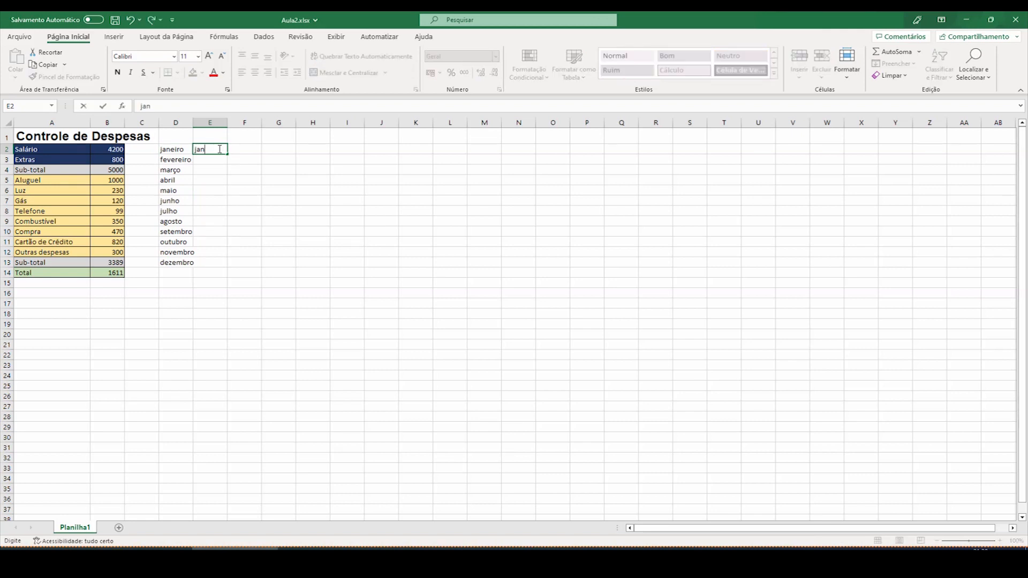
pyautogui.press('Return')
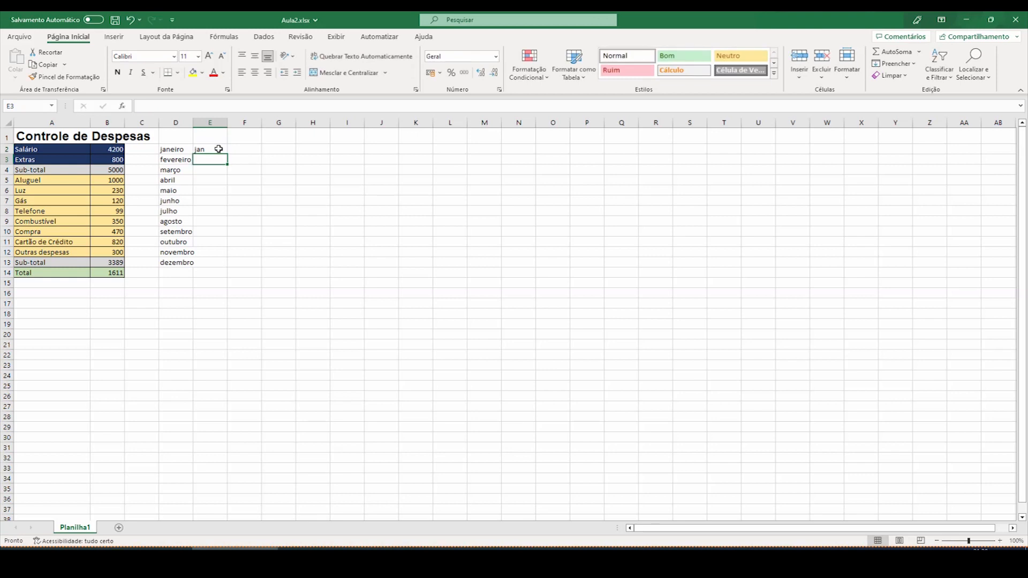
pyautogui.click(219, 149)
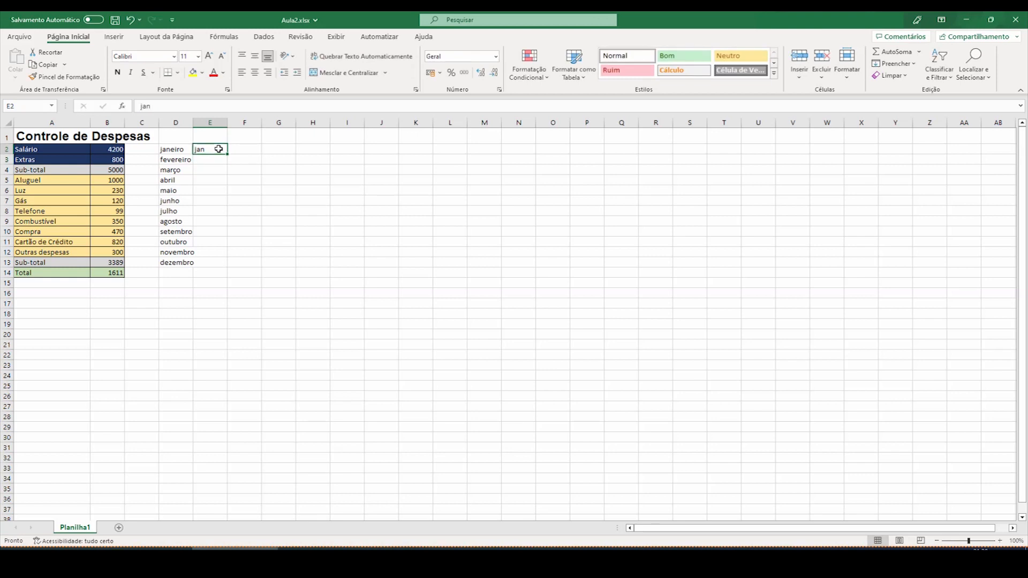
pyautogui.moveTo(230, 155); pyautogui.dragTo(213, 266)
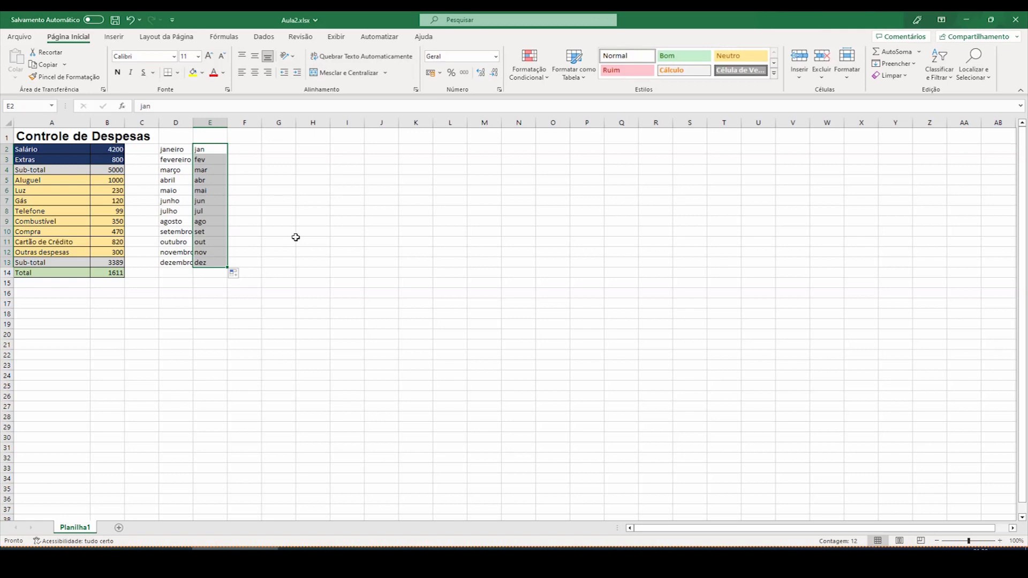
# Step: Enter "segunda-feira" in F2 and autofill the weekday names down to F8
pyautogui.click(247, 151)
pyautogui.write('segunda-')
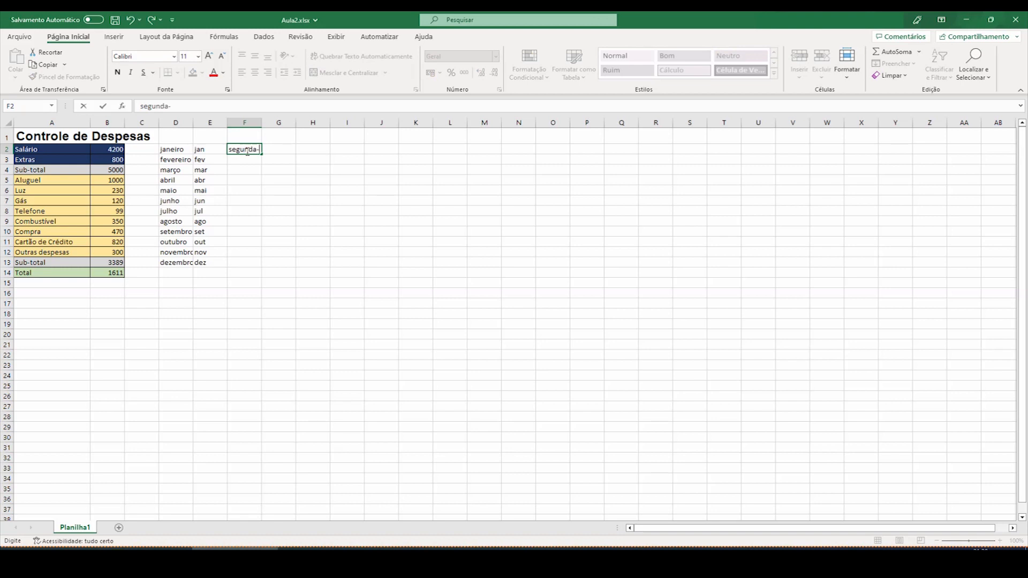
pyautogui.write('feira')
pyautogui.press('Return')
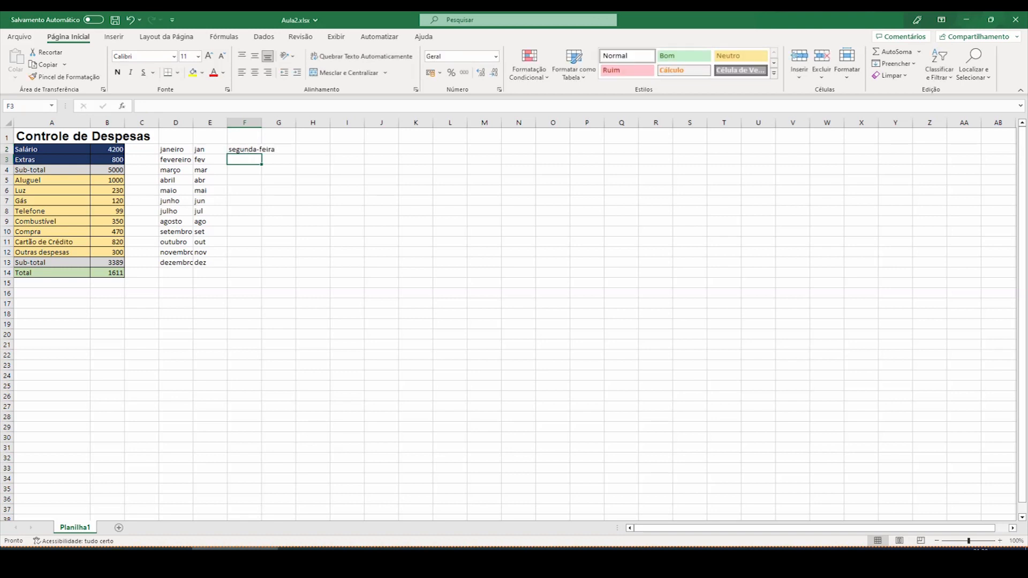
pyautogui.click(245, 151)
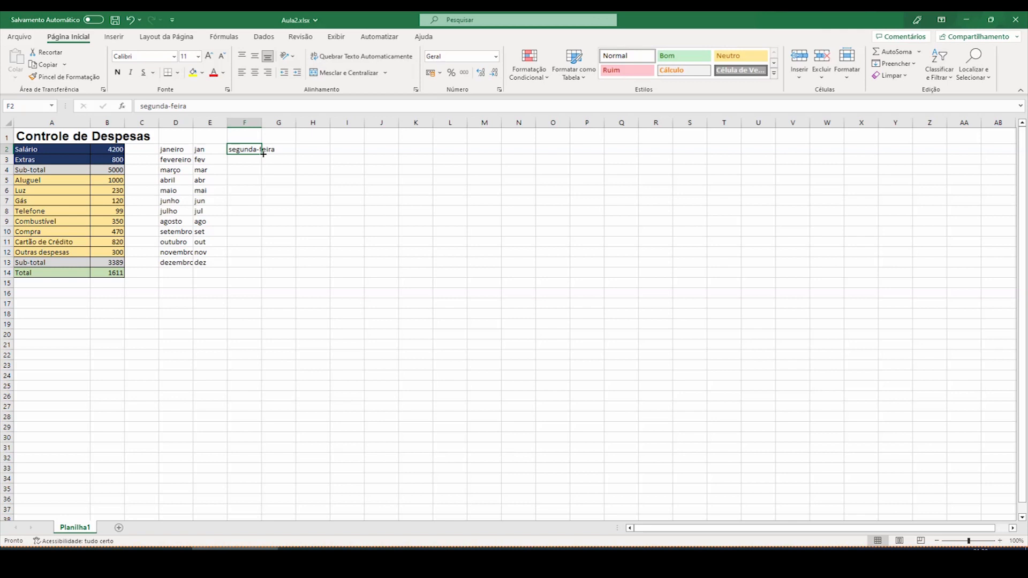
pyautogui.moveTo(264, 154); pyautogui.dragTo(257, 213)
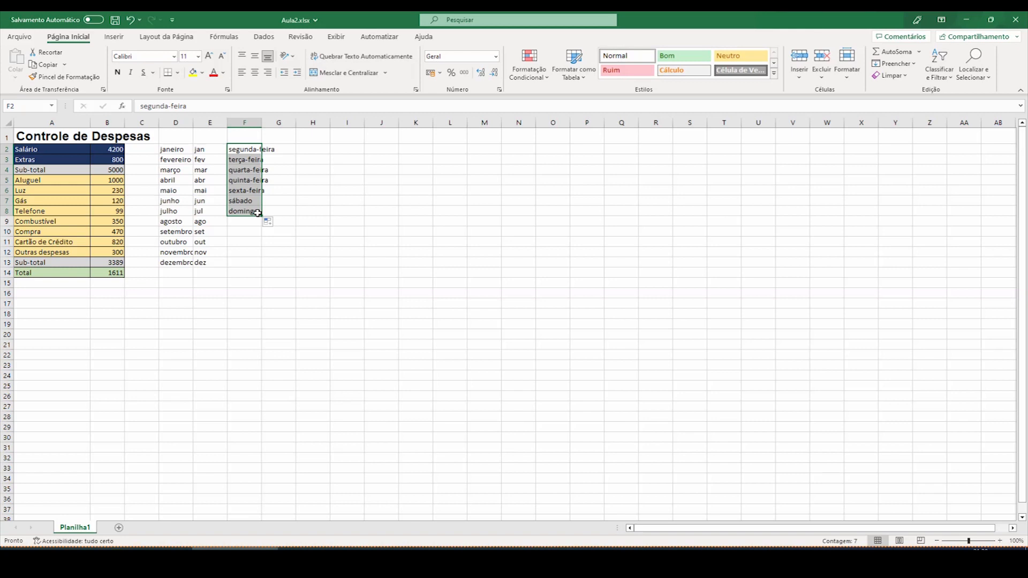
# Step: Enter 1 in H2, autofill it down to H13, and clear the filled range
pyautogui.click(316, 148)
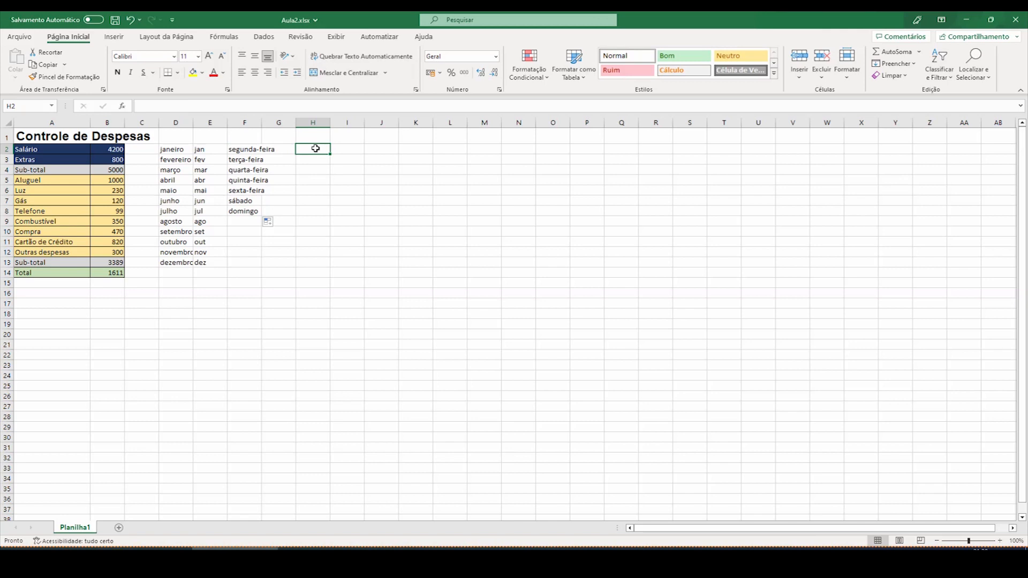
pyautogui.write('1')
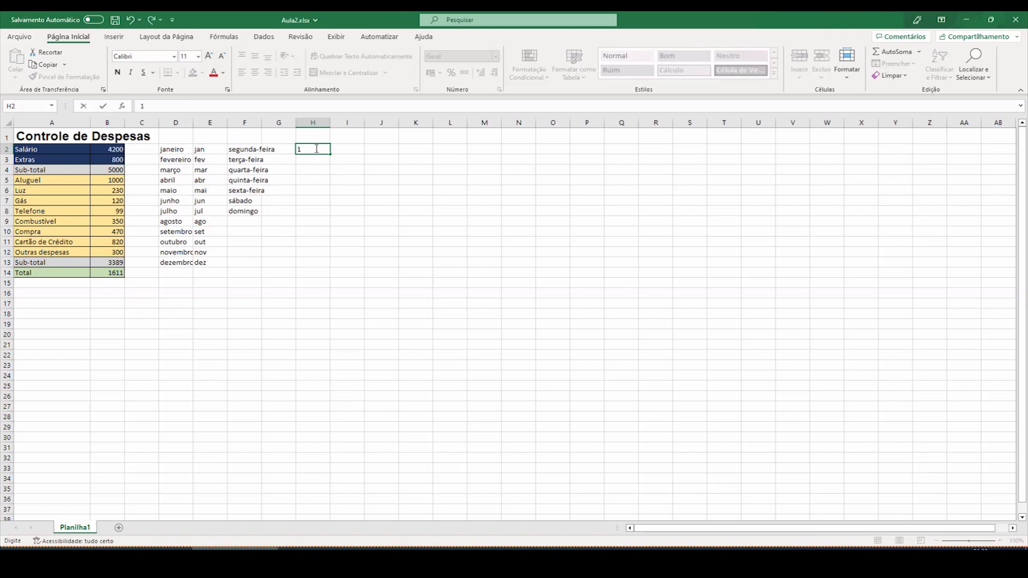
pyautogui.press('Return')
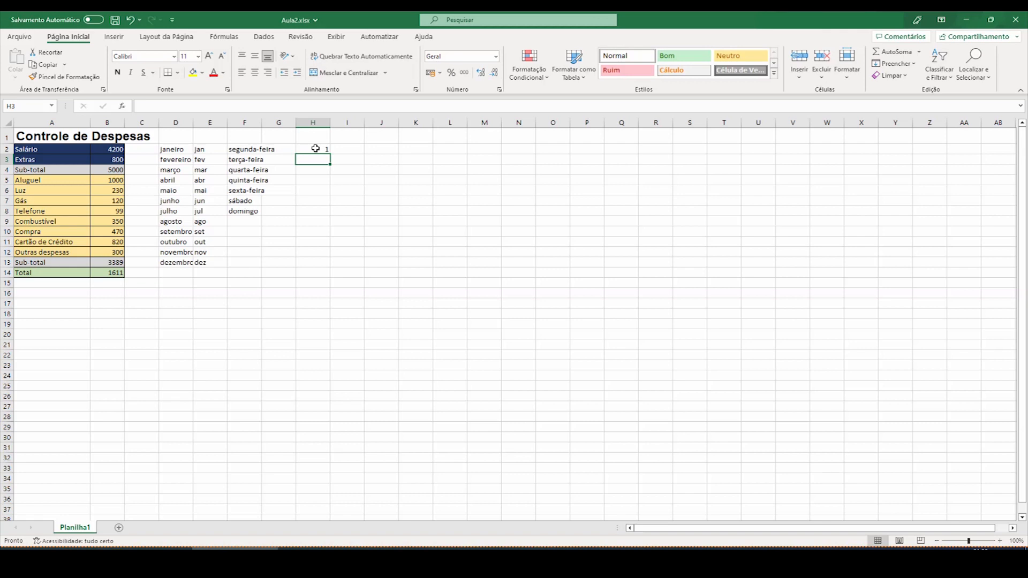
pyautogui.click(315, 148)
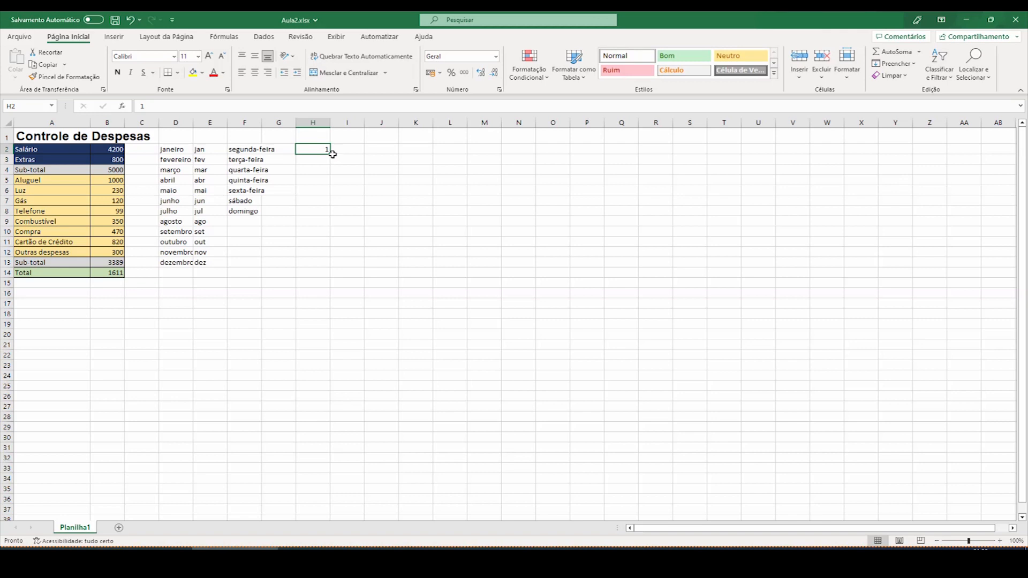
pyautogui.moveTo(332, 154); pyautogui.dragTo(309, 266)
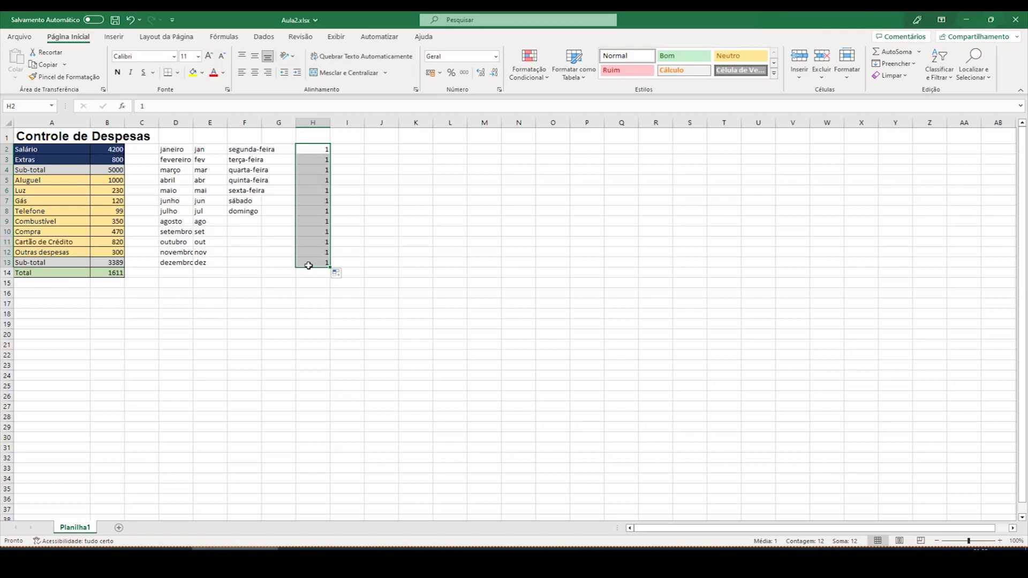
pyautogui.press('Delete')
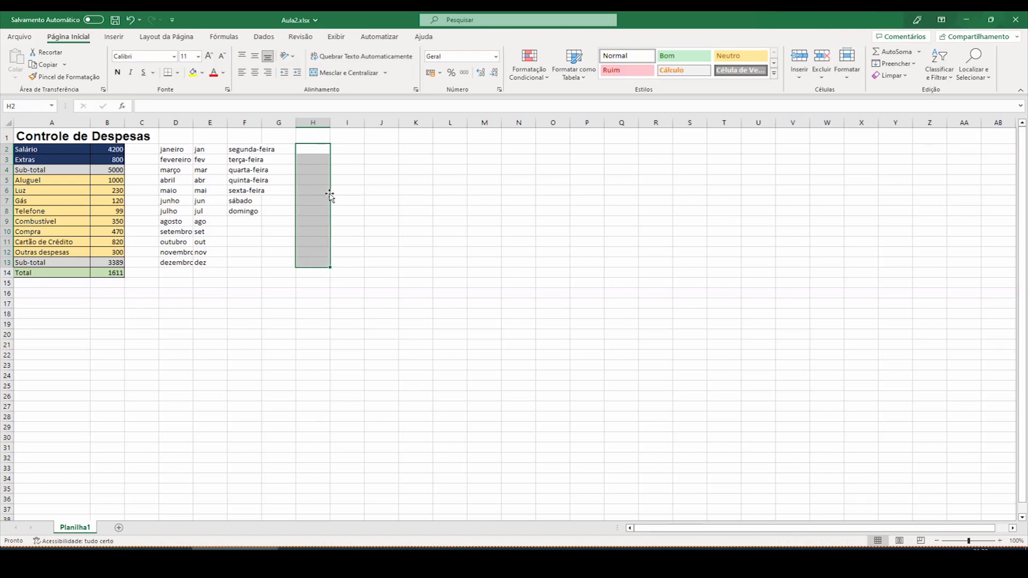
# Step: Enter 1 in H2 and 2 in H3, and autofill the number series from both cells down to H32
pyautogui.click(318, 150)
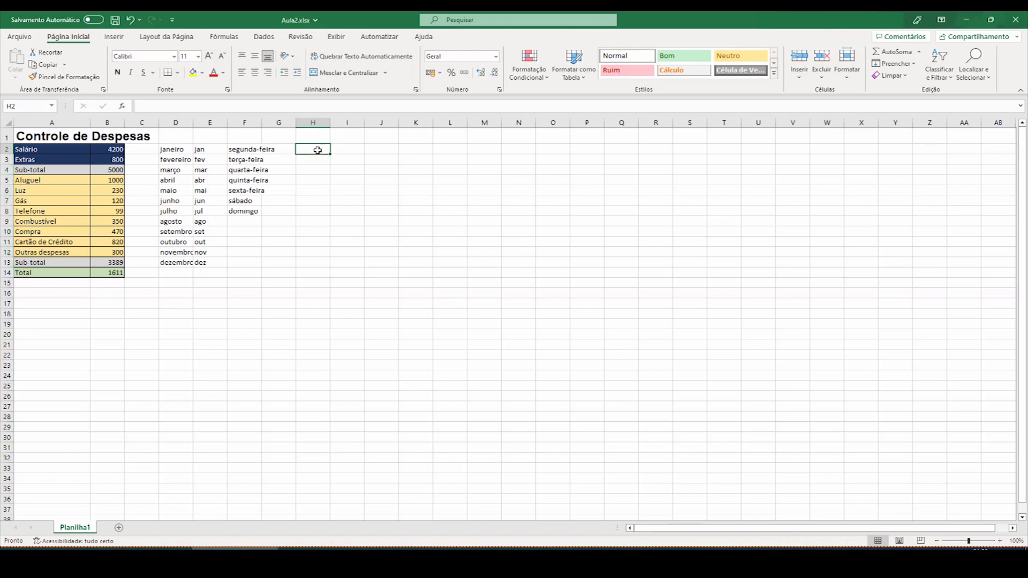
pyautogui.write('1')
pyautogui.press('Return')
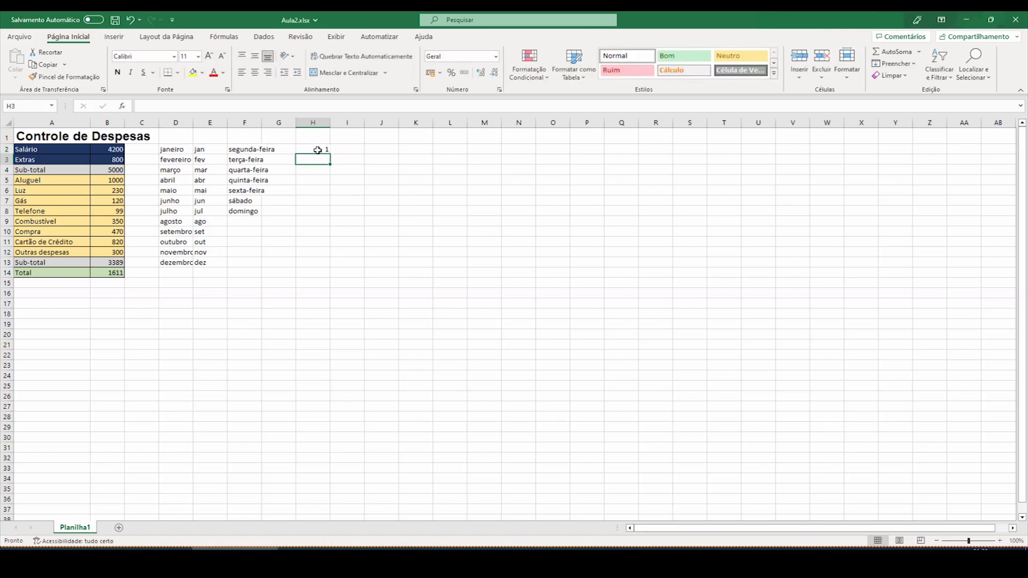
pyautogui.write('2')
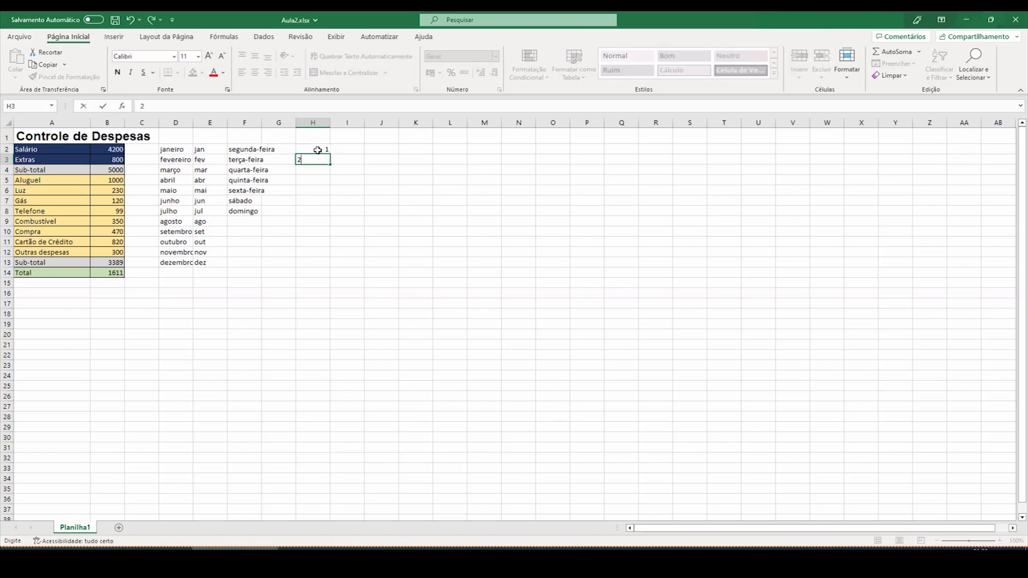
pyautogui.press('Return')
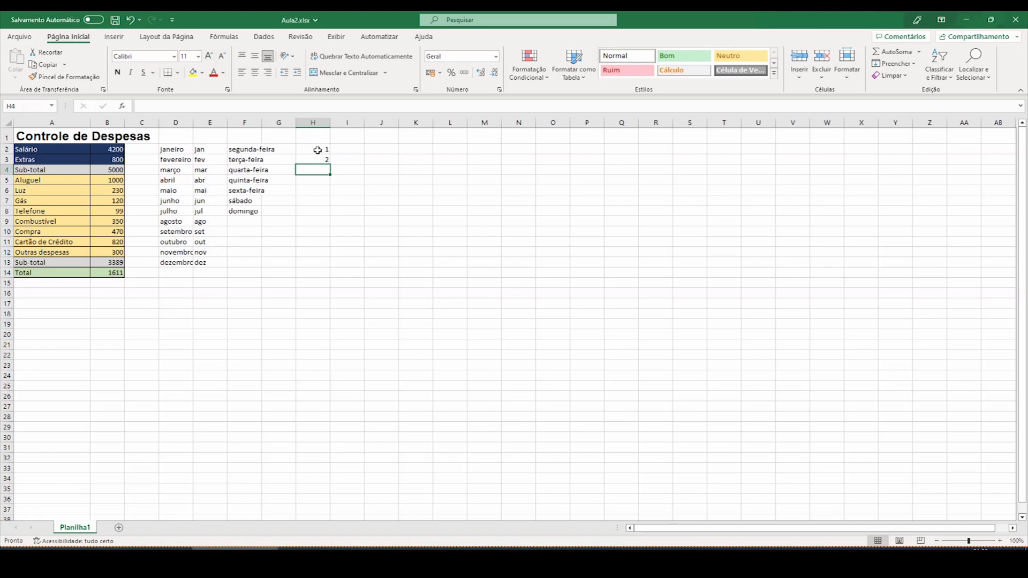
pyautogui.click(318, 150)
pyautogui.moveTo(318, 150); pyautogui.dragTo(317, 159)
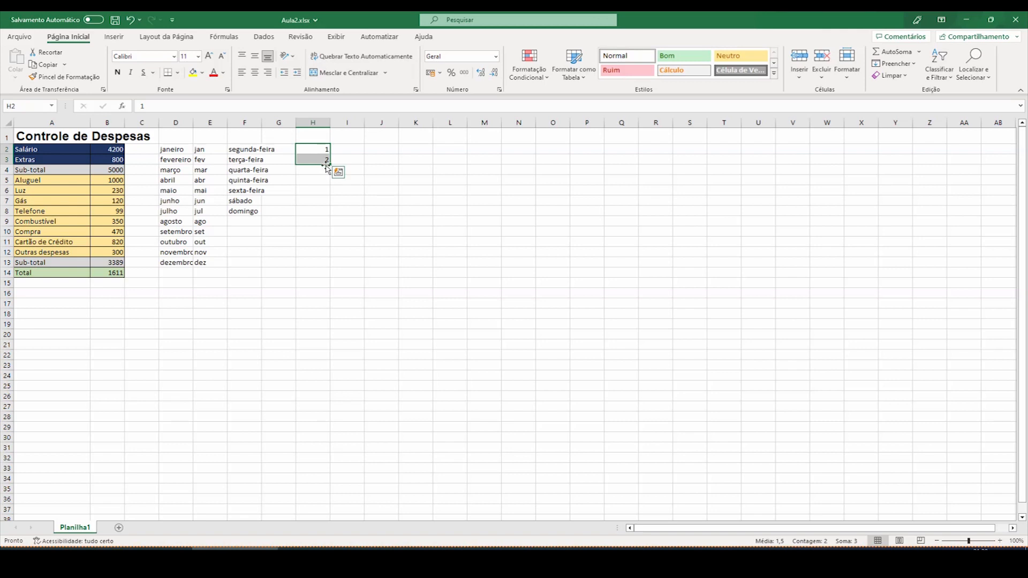
pyautogui.moveTo(330, 166); pyautogui.dragTo(311, 464)
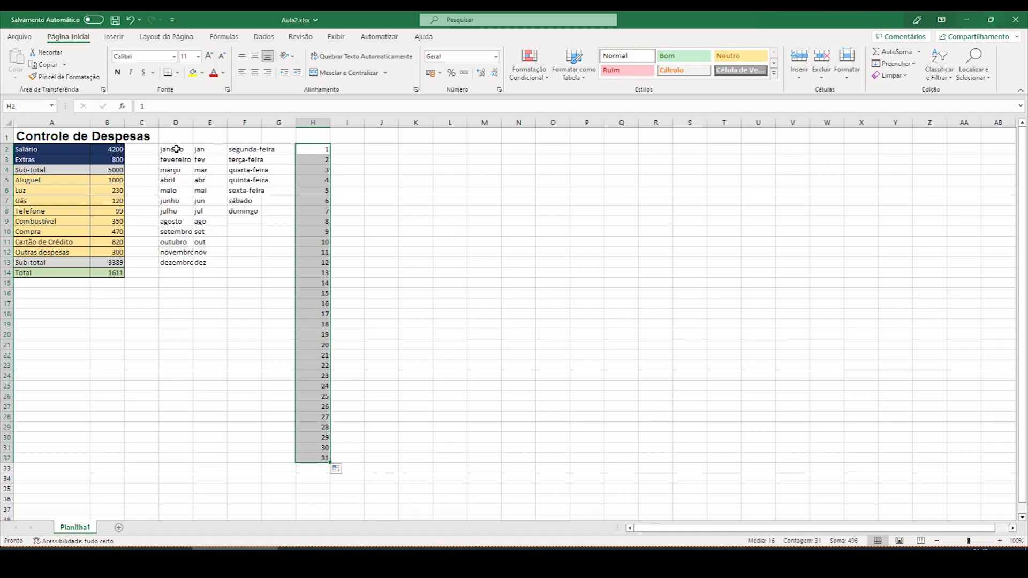
# Step: Clear the practice series in D2:H32 and insert a blank row above the Salário row
pyautogui.moveTo(177, 149); pyautogui.dragTo(323, 461)
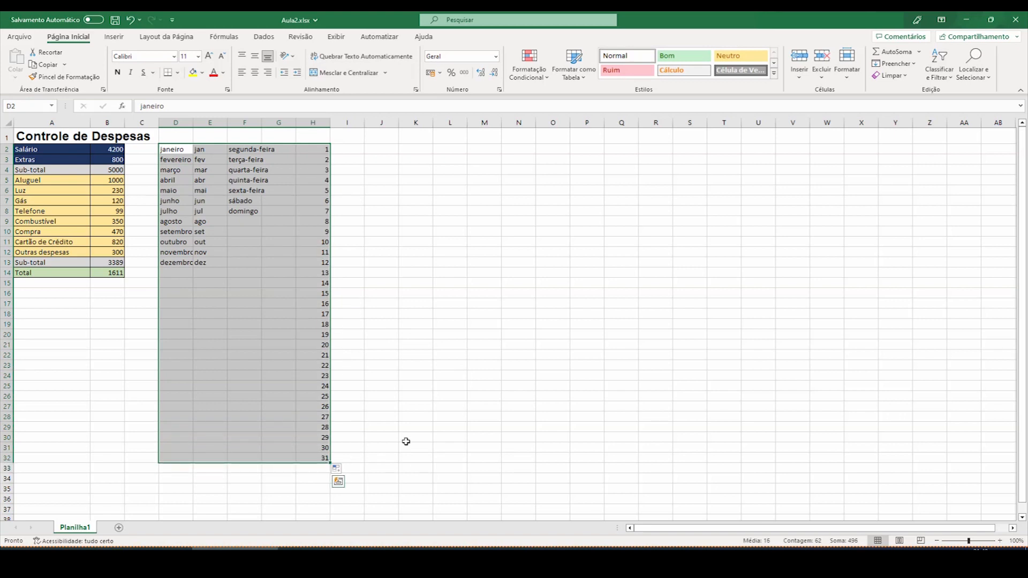
pyautogui.press('Delete')
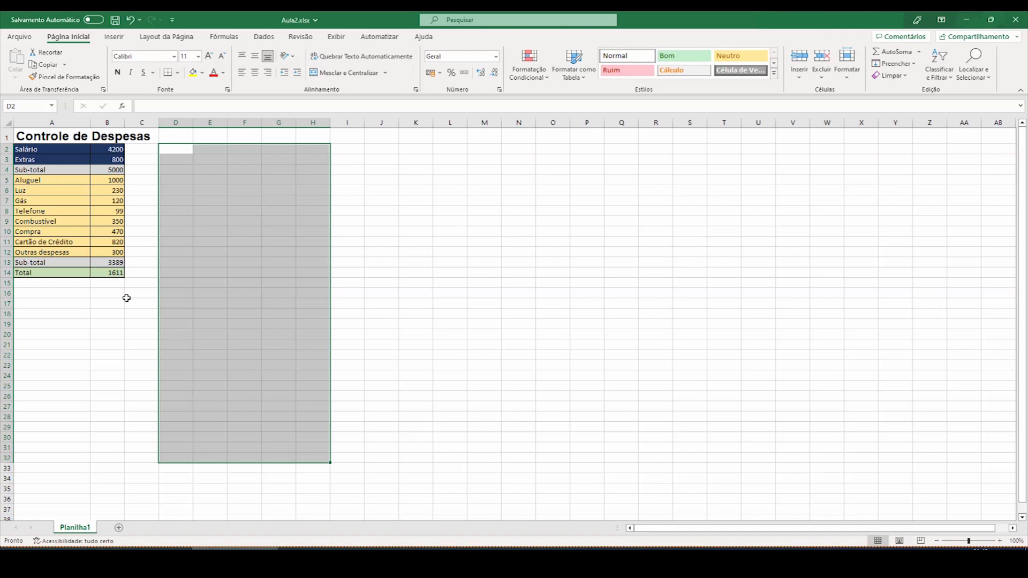
pyautogui.rightClick(5, 149)
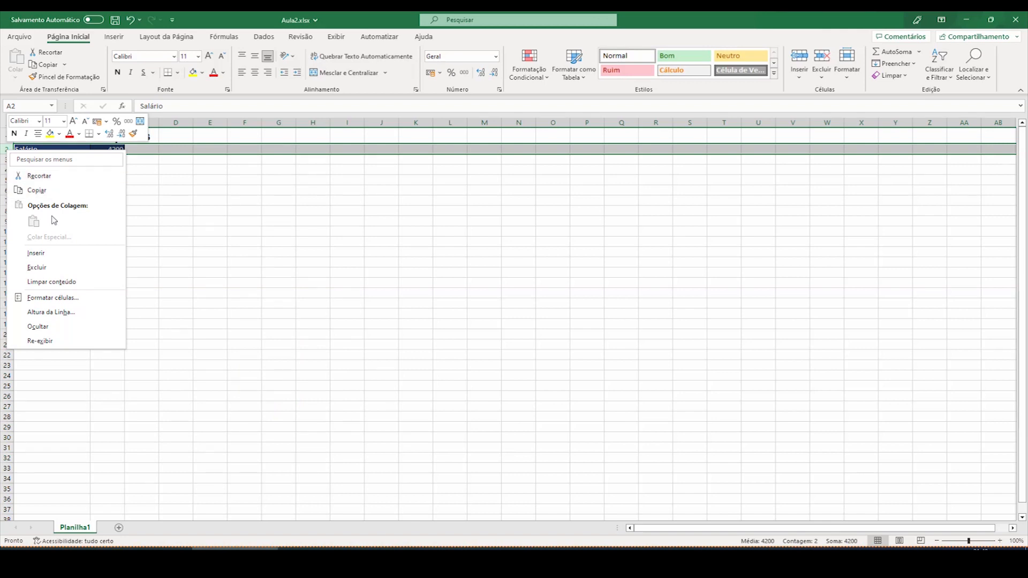
pyautogui.click(59, 255)
pyautogui.click(58, 251)
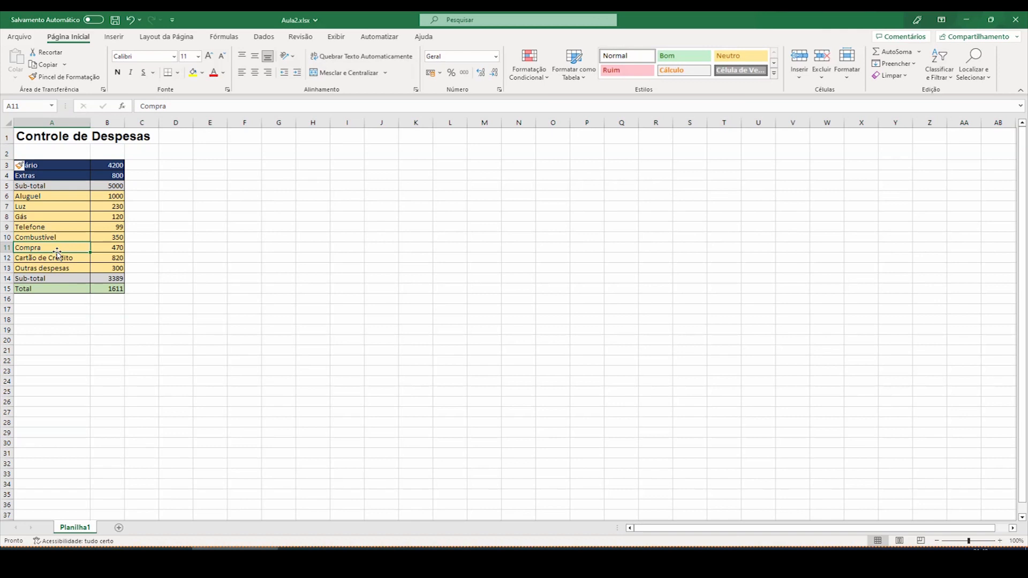
# Step: Enter "jan" in B2 and autofill the abbreviated month names across to M2
pyautogui.click(111, 151)
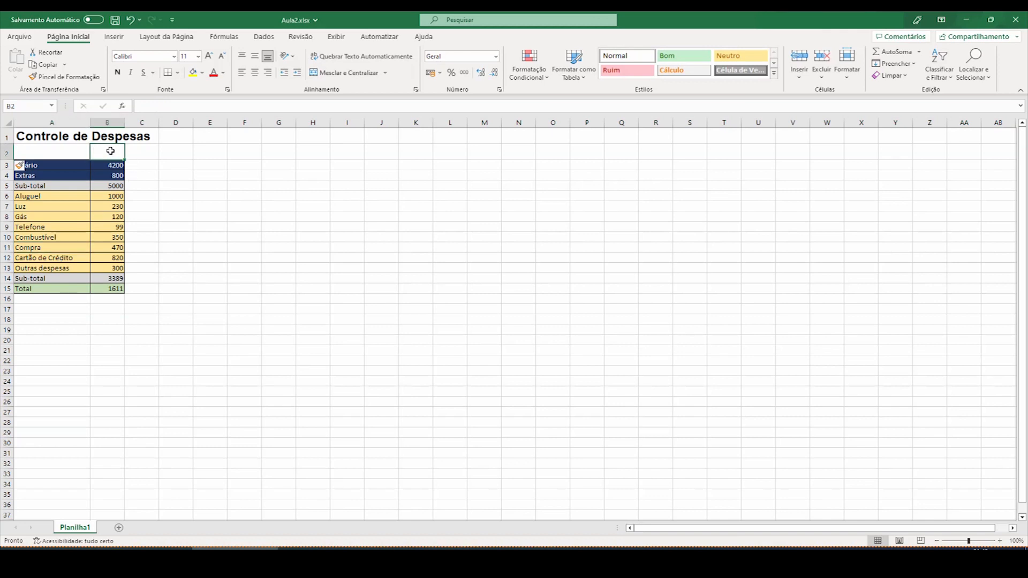
pyautogui.write('ja')
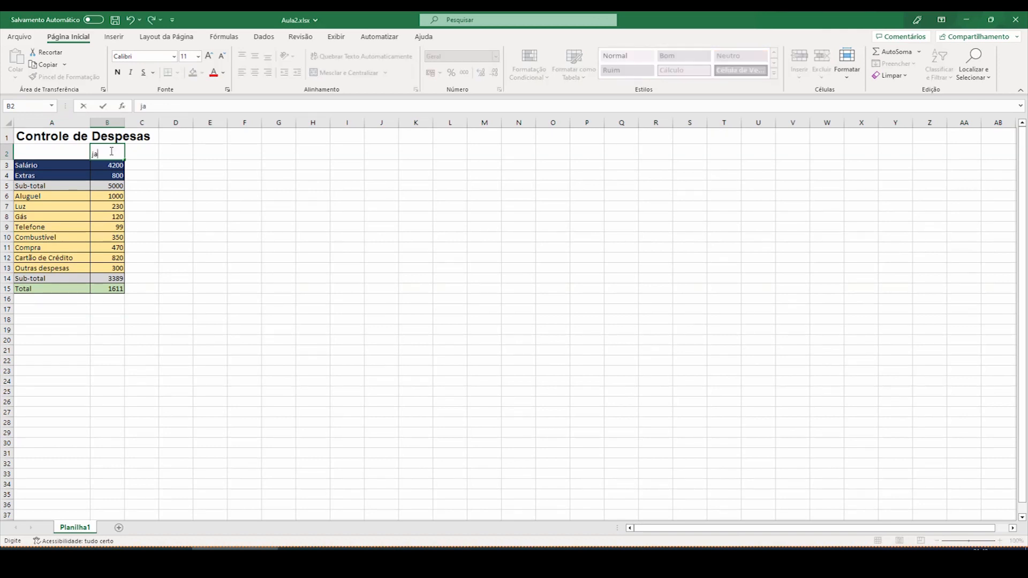
pyautogui.write('n')
pyautogui.press('Return')
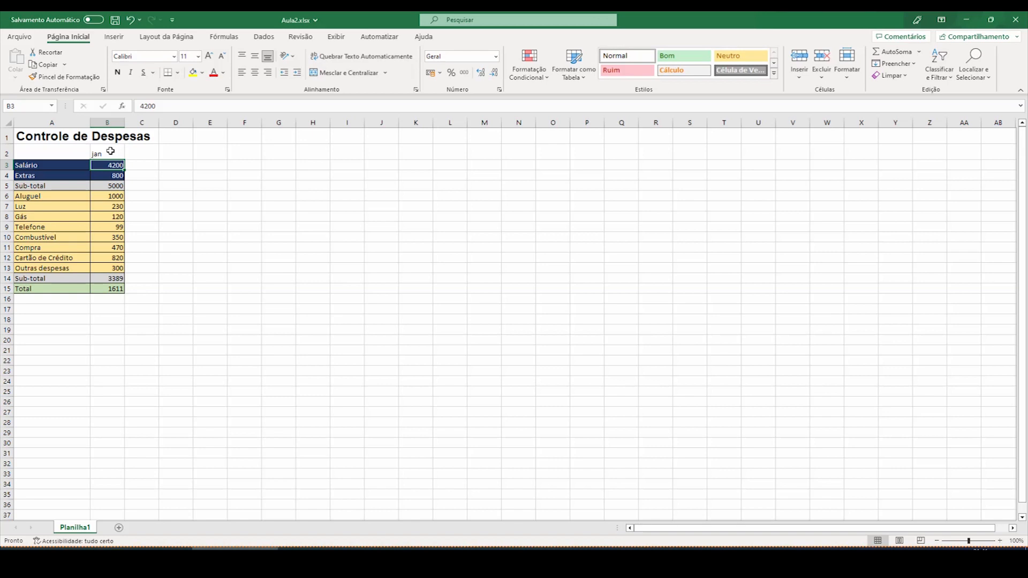
pyautogui.click(110, 151)
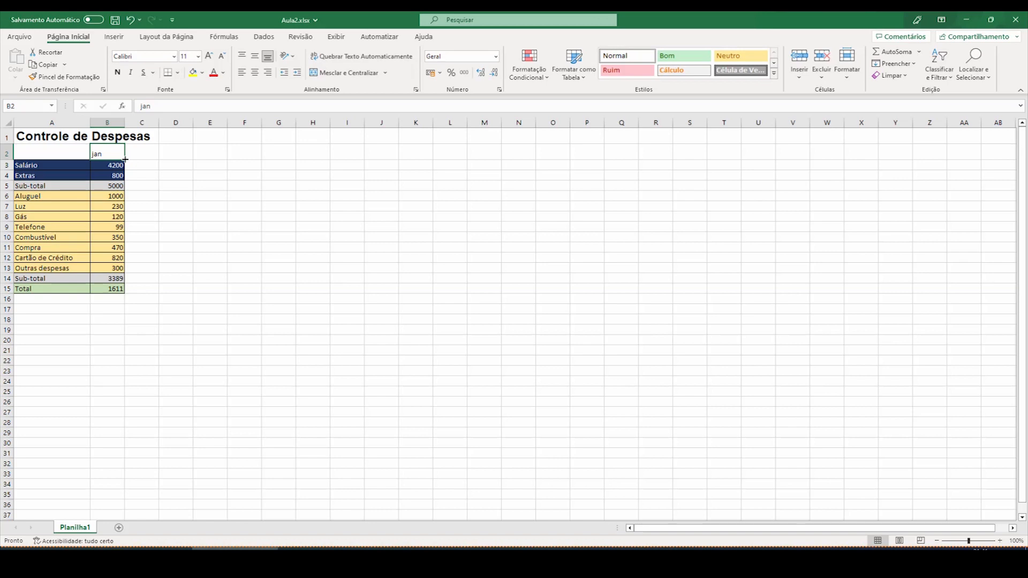
pyautogui.moveTo(125, 159); pyautogui.dragTo(489, 153)
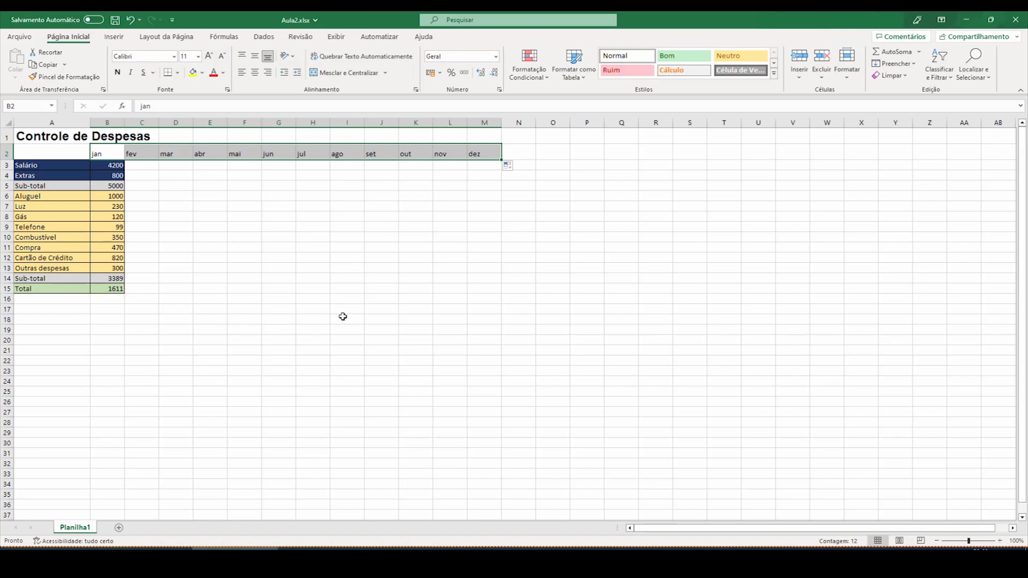
# Step: Set the height of row 1 to 50 and stretch it by hand to about 131
pyautogui.rightClick(5, 137)
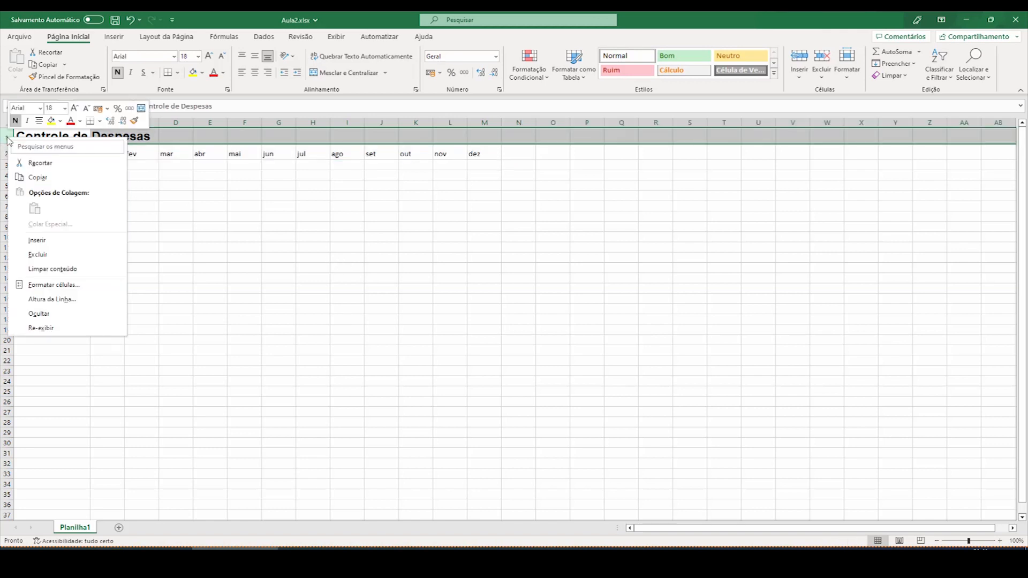
pyautogui.click(51, 300)
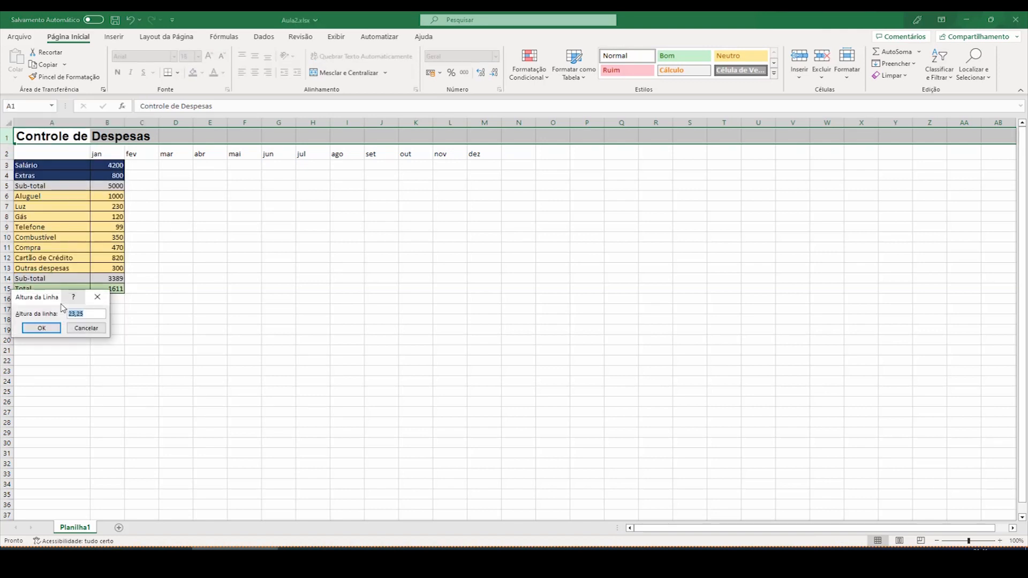
pyautogui.moveTo(42, 300); pyautogui.dragTo(257, 259)
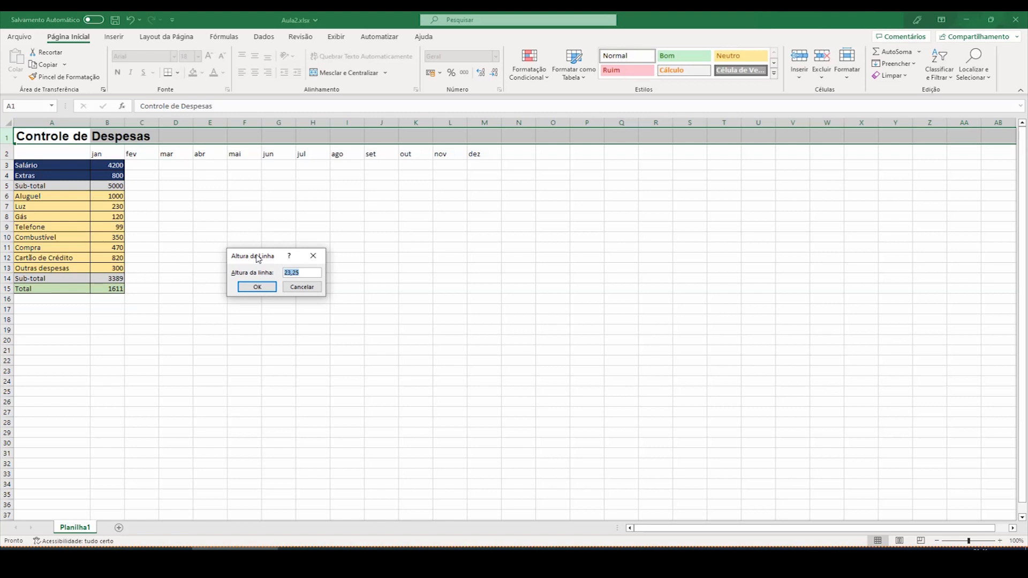
pyautogui.write('50')
pyautogui.click(257, 287)
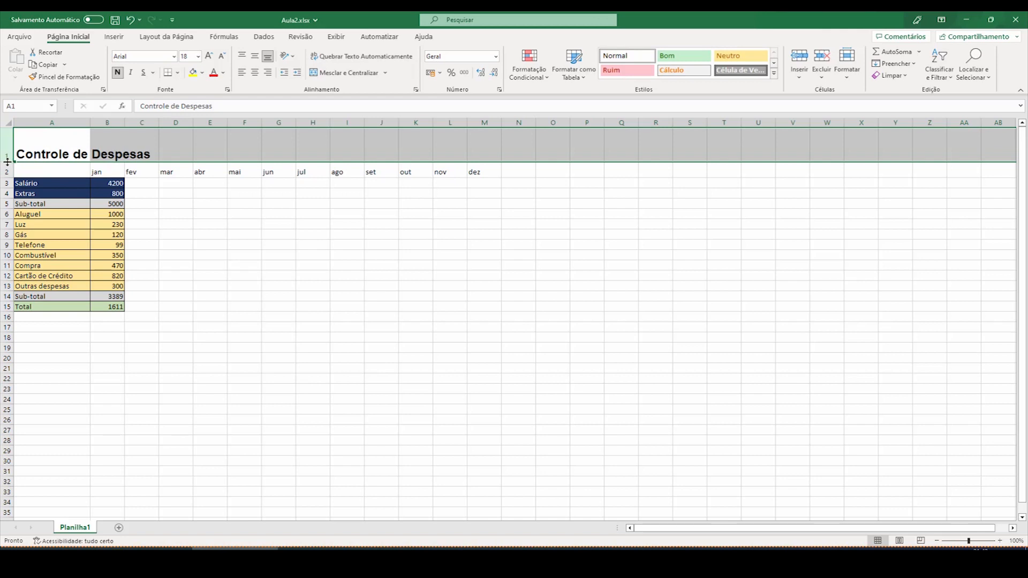
pyautogui.moveTo(7, 161); pyautogui.dragTo(7, 200)
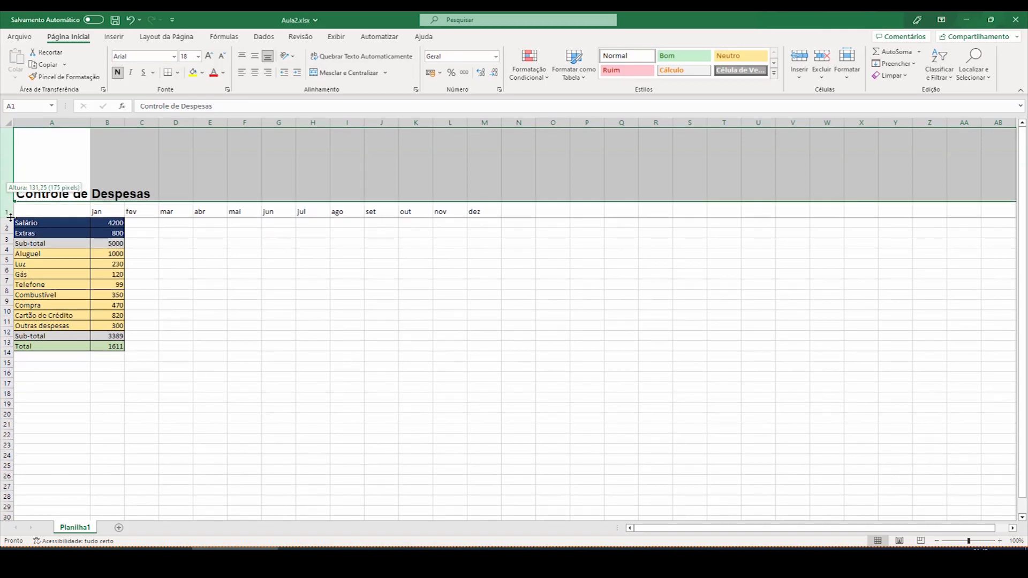
pyautogui.hotkey('ctrl', 'z')
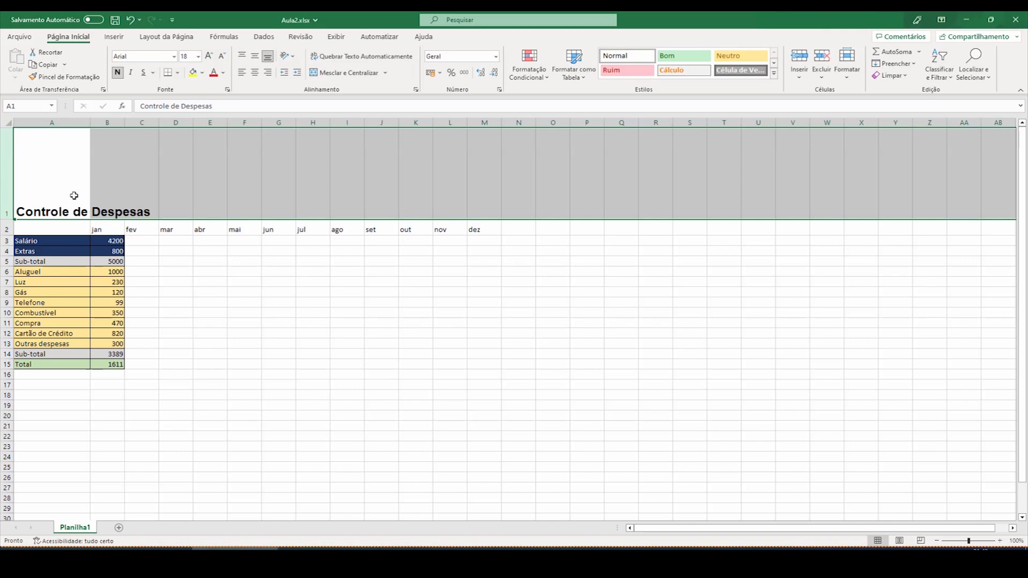
# Step: Apply top, middle and bottom vertical alignment in turn to the Controle de Despesas title in A1
pyautogui.click(74, 195)
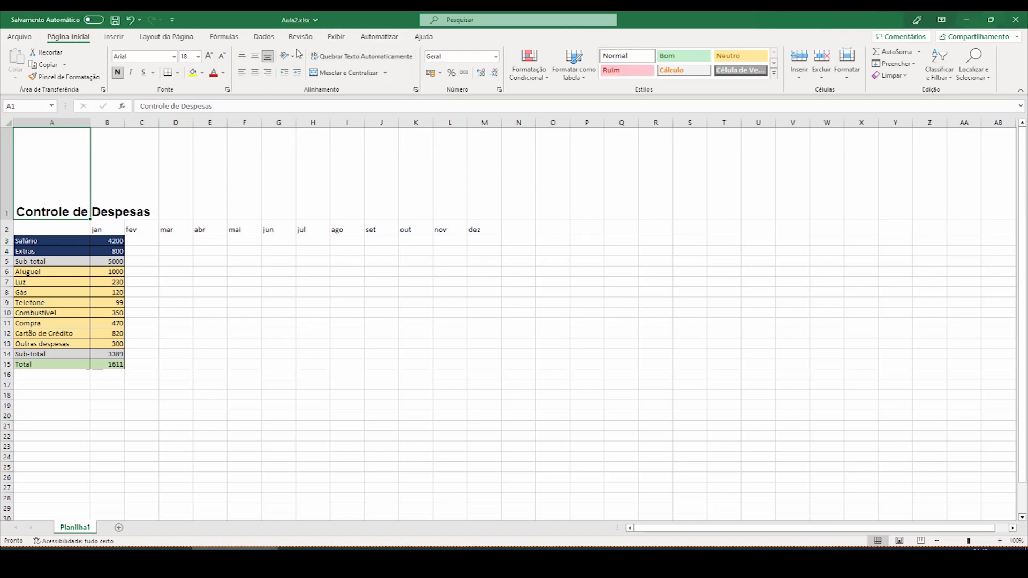
pyautogui.click(243, 57)
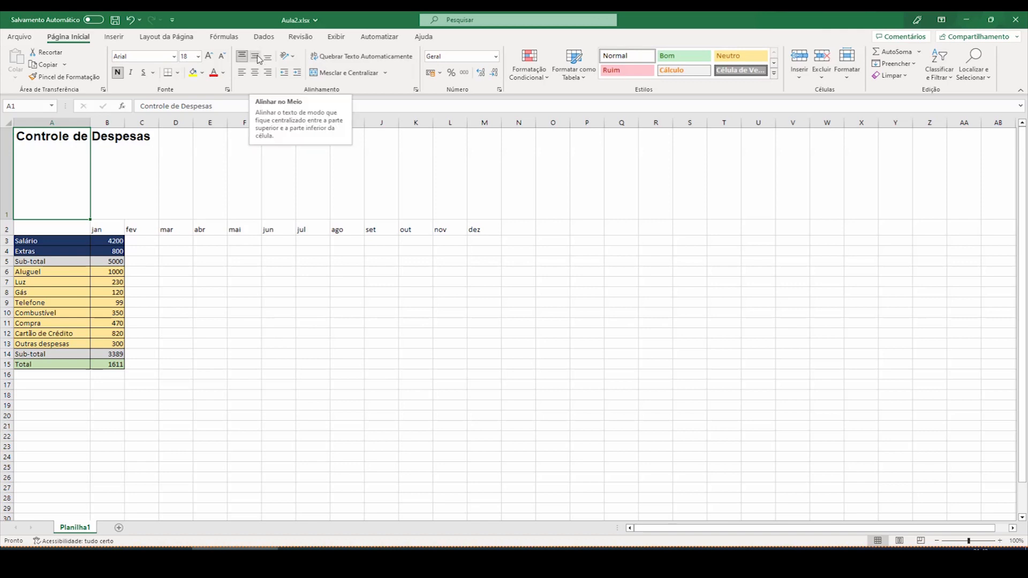
pyautogui.click(255, 56)
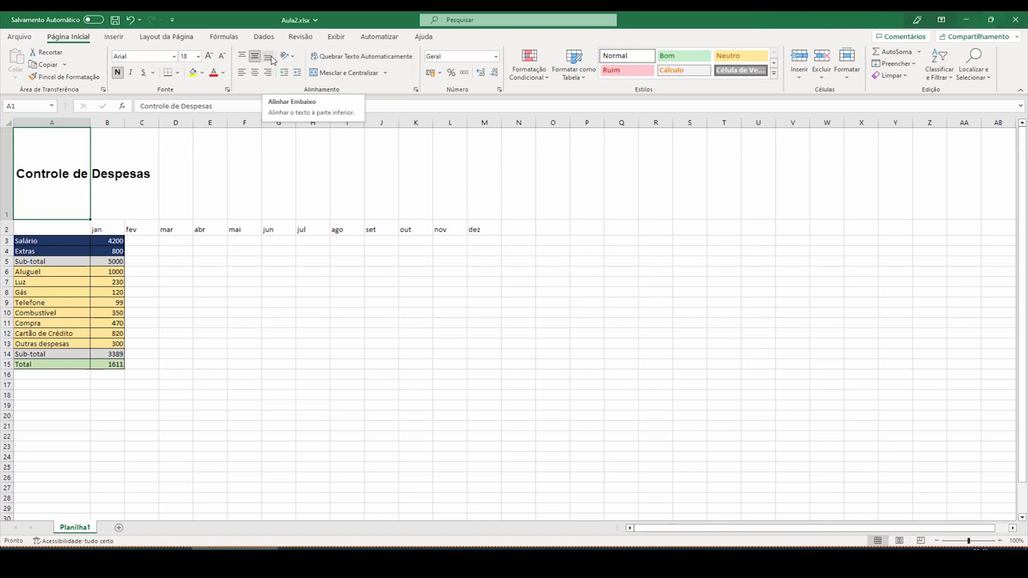
pyautogui.click(268, 58)
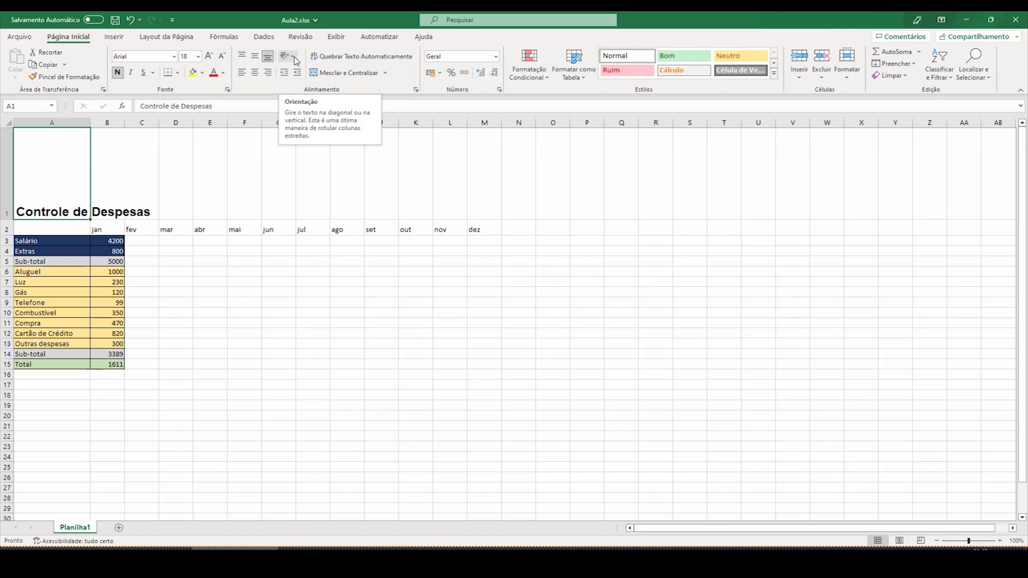
# Step: Try each text orientation on the A1 title: angled counterclockwise, angled clockwise, vertical, rotated up and rotated down
pyautogui.click(296, 61)
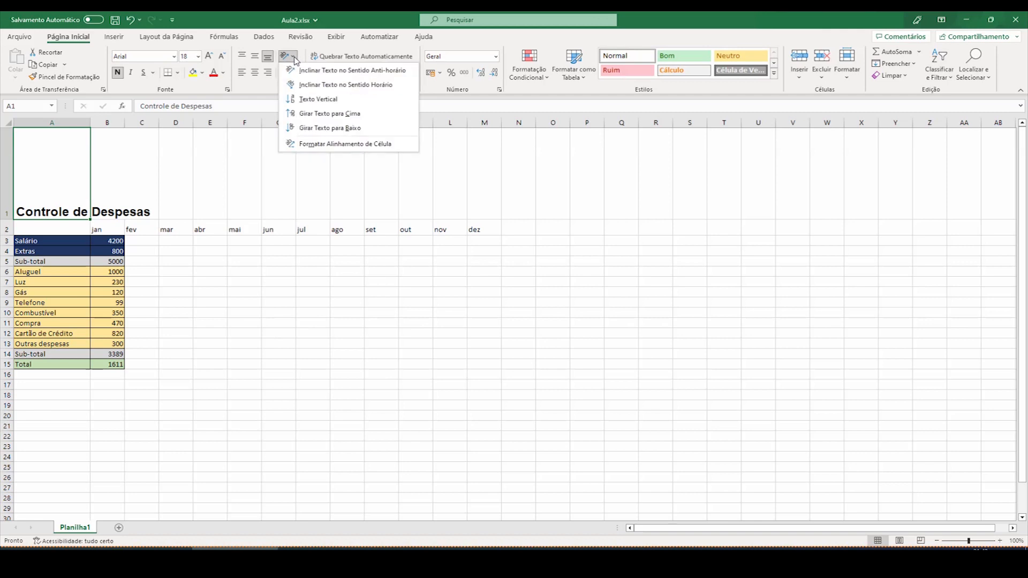
pyautogui.click(333, 70)
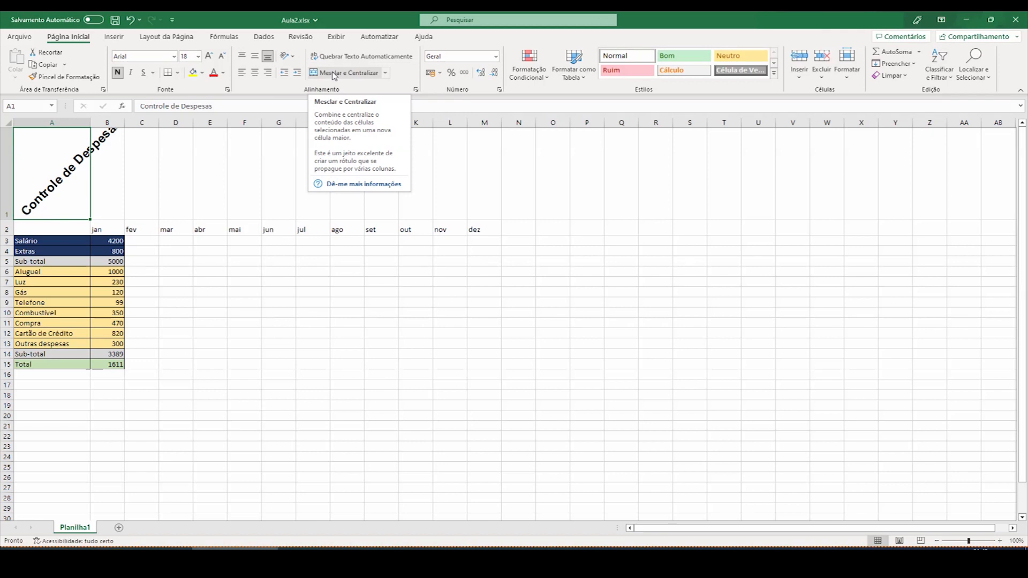
pyautogui.click(296, 58)
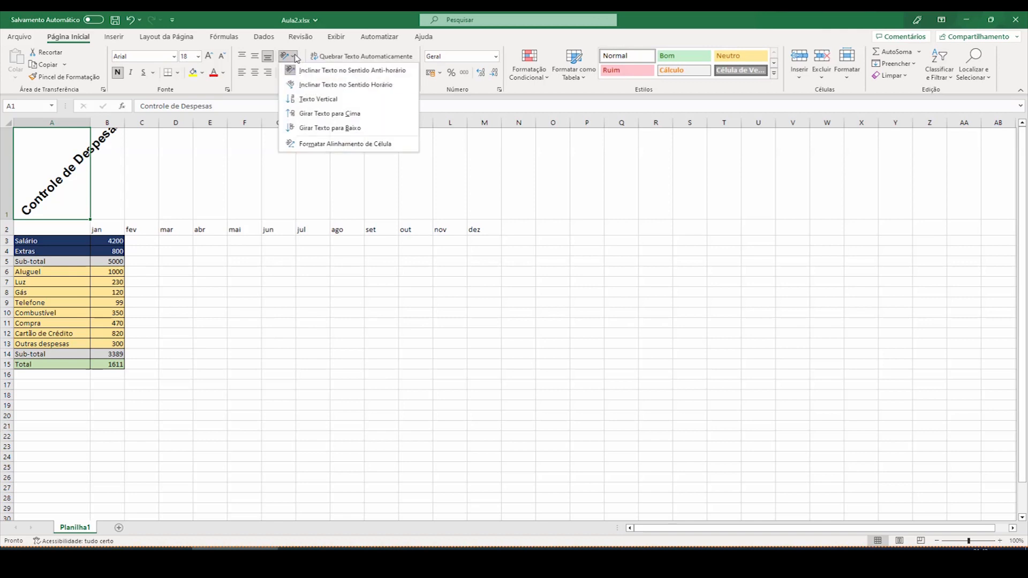
pyautogui.click(321, 89)
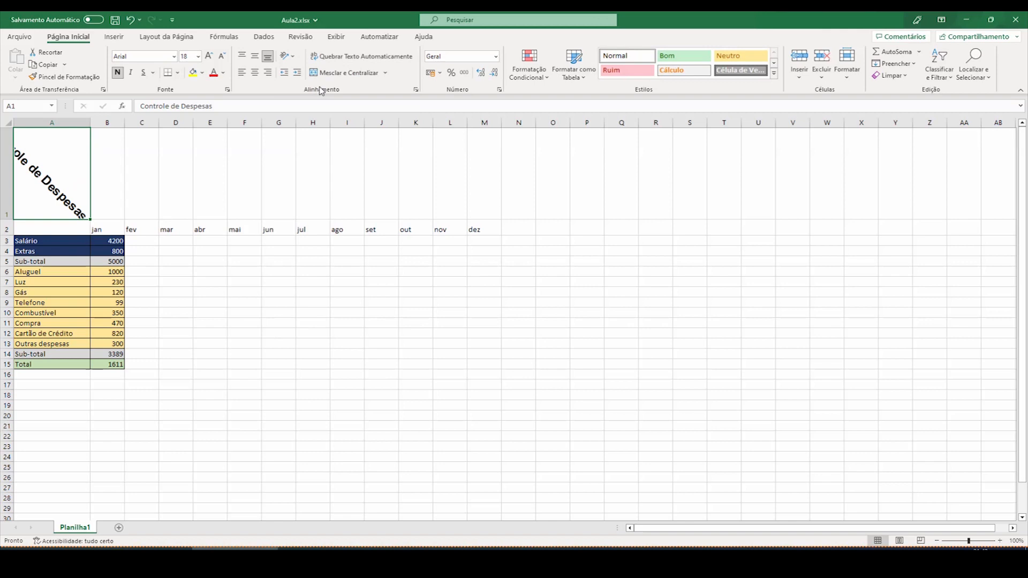
pyautogui.click(294, 58)
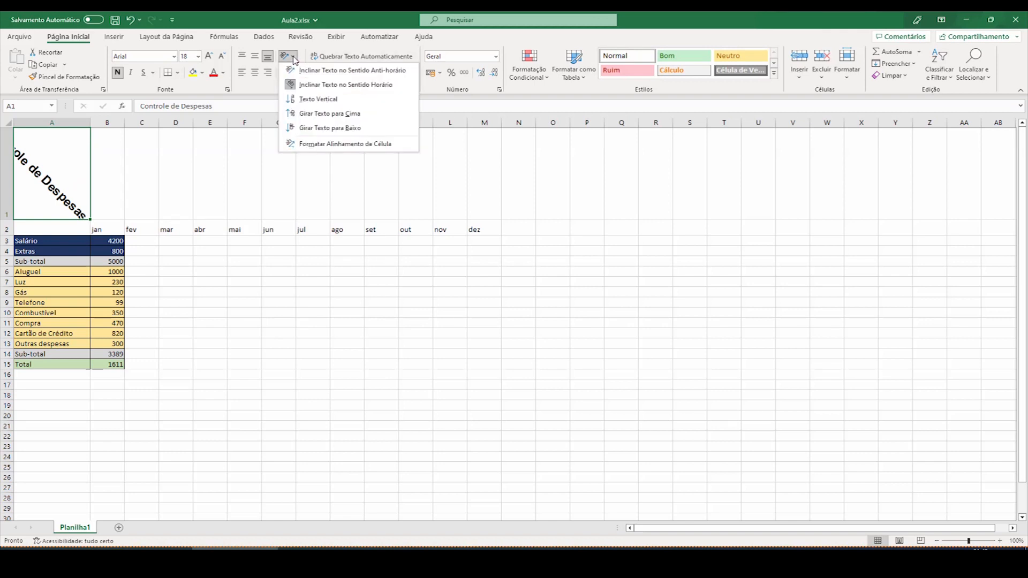
pyautogui.click(325, 101)
pyautogui.click(288, 56)
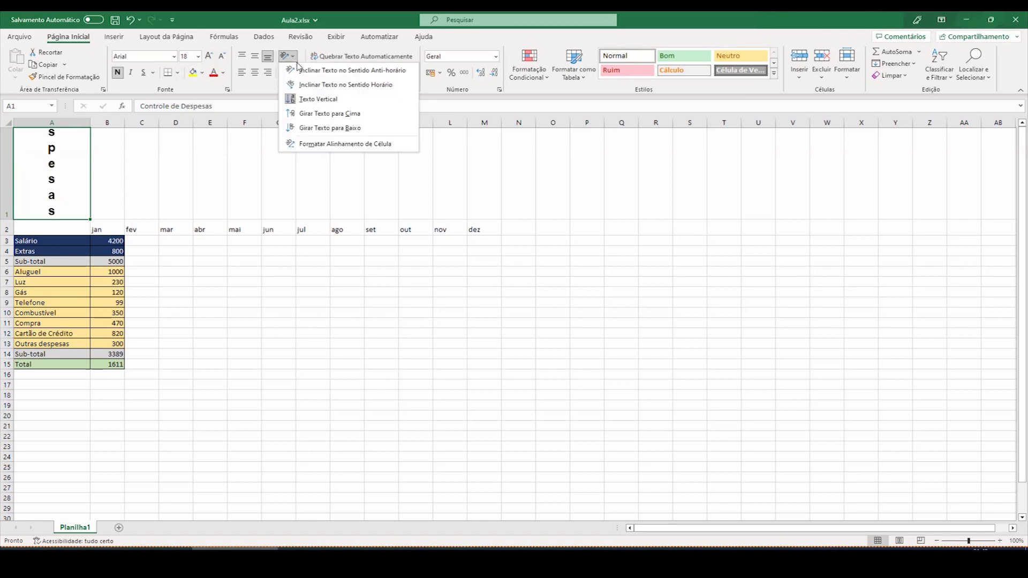
pyautogui.click(327, 115)
pyautogui.click(288, 57)
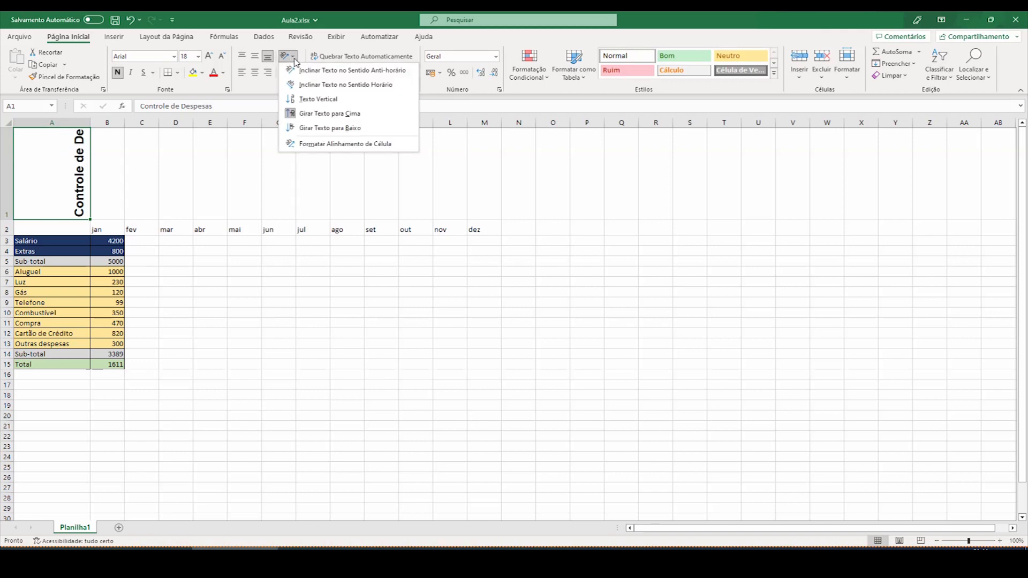
pyautogui.click(320, 129)
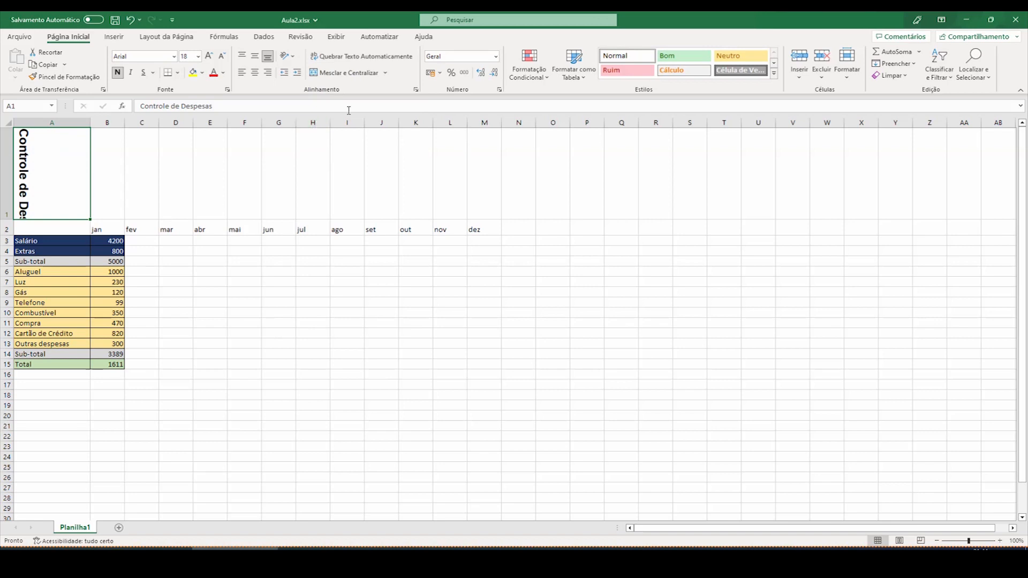
# Step: Set the A1 title's text orientation back to horizontal in the cell alignment settings
pyautogui.click(292, 58)
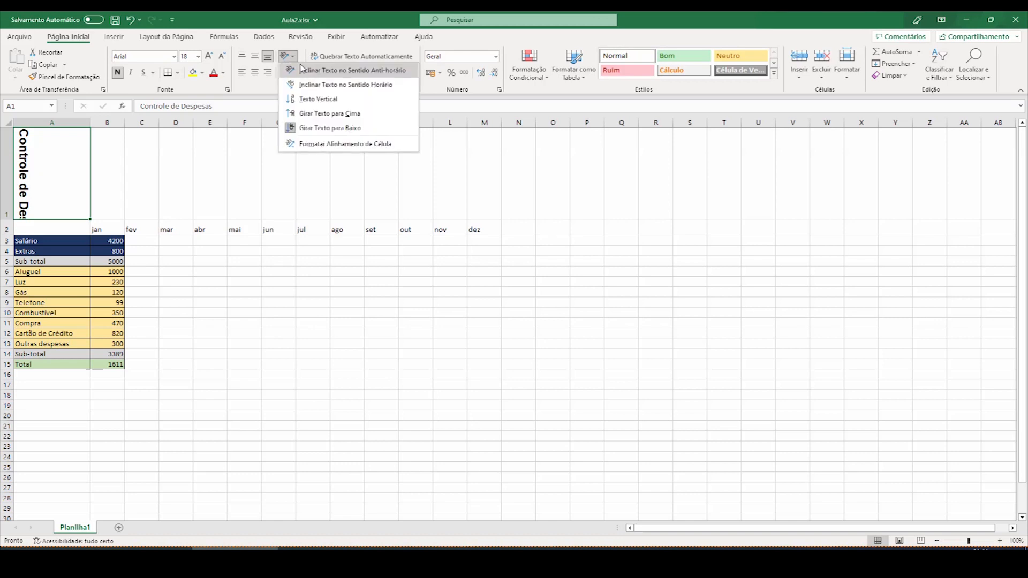
pyautogui.click(328, 146)
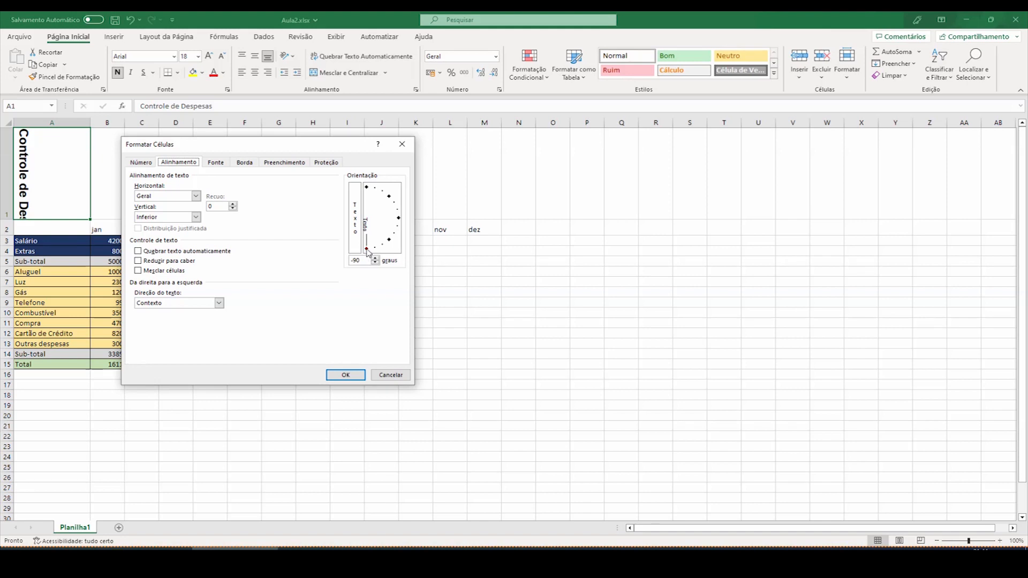
pyautogui.moveTo(368, 250); pyautogui.dragTo(399, 221)
pyautogui.click(345, 376)
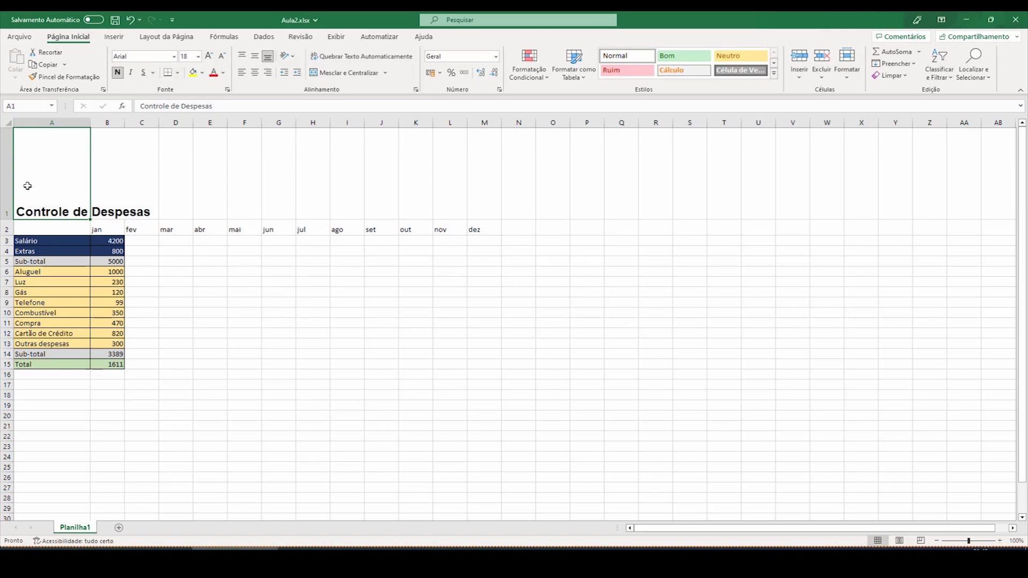
# Step: Reduce the height of row 1 to slightly more than the title text needs
pyautogui.rightClick(5, 168)
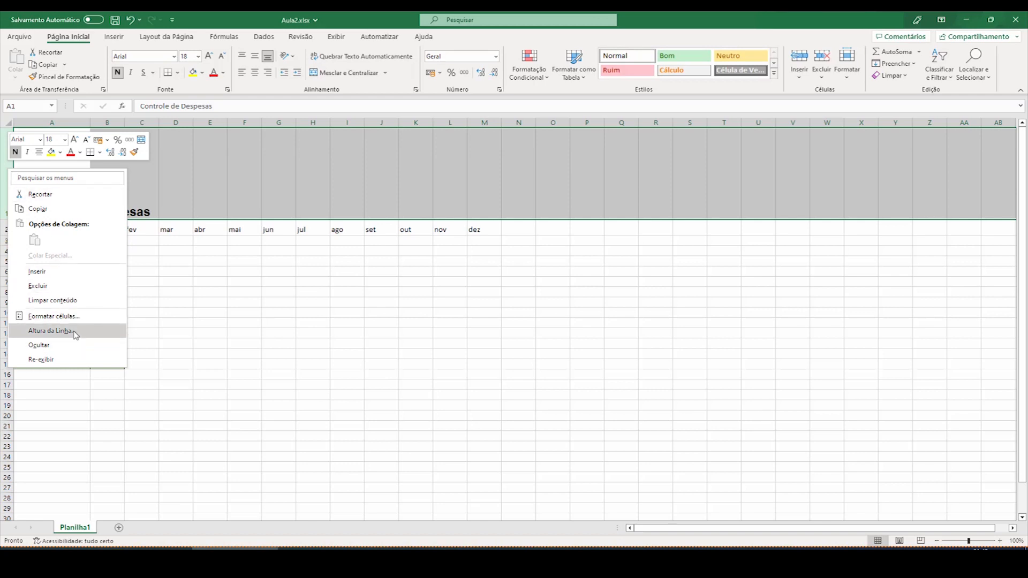
pyautogui.click(51, 331)
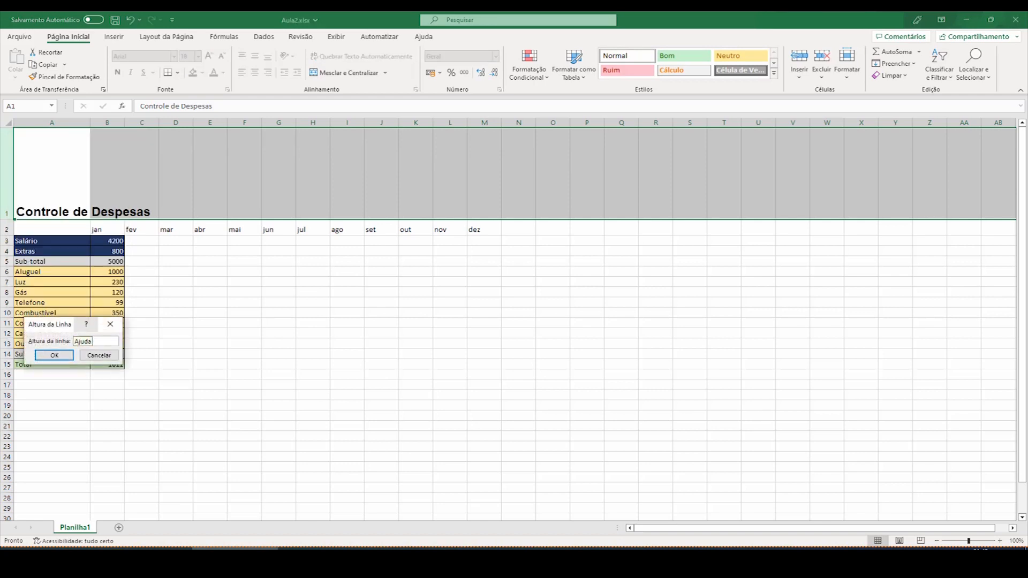
pyautogui.press('Return')
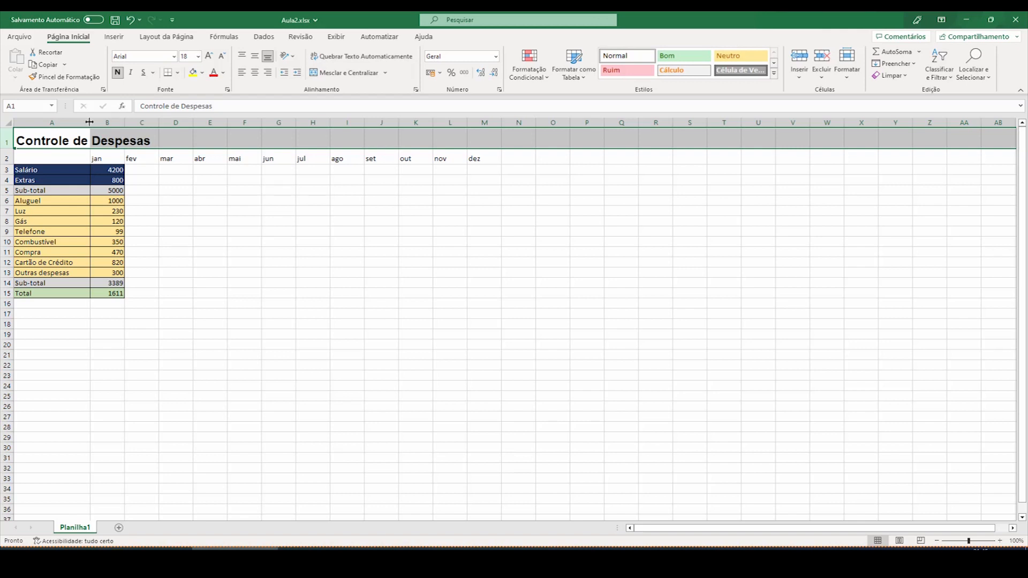
# Step: Widen column A to fit the whole Controle de Despesas title and centre row 1 horizontally
pyautogui.moveTo(89, 122); pyautogui.dragTo(156, 119)
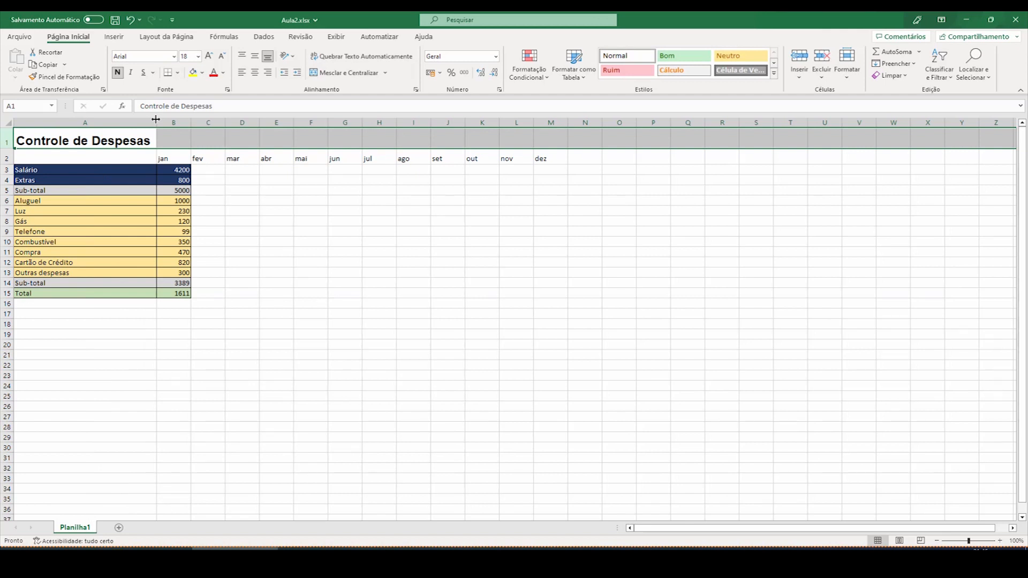
pyautogui.click(255, 73)
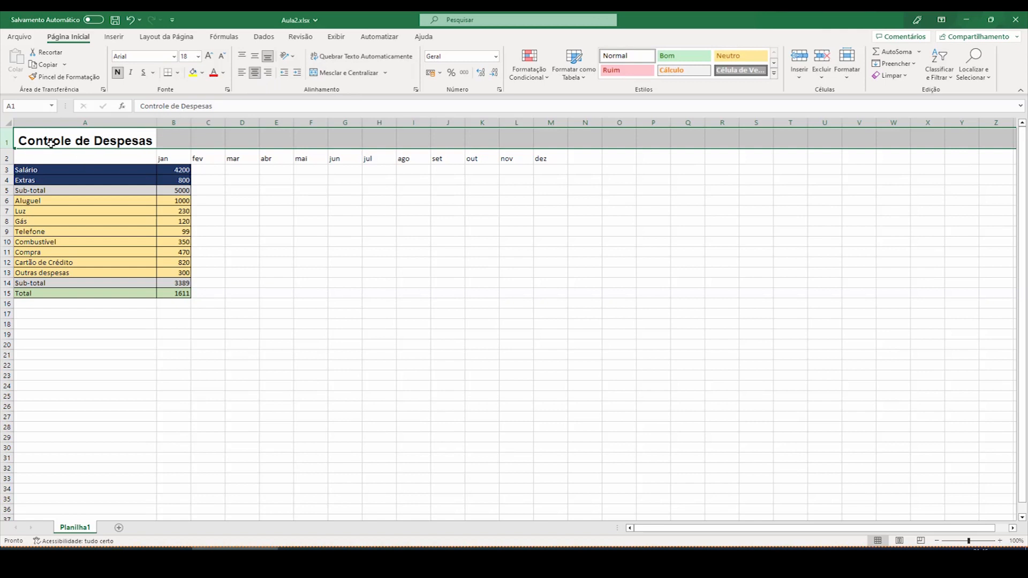
# Step: Try right and left alignment on row 1, and increase and decrease its indent
pyautogui.click(269, 73)
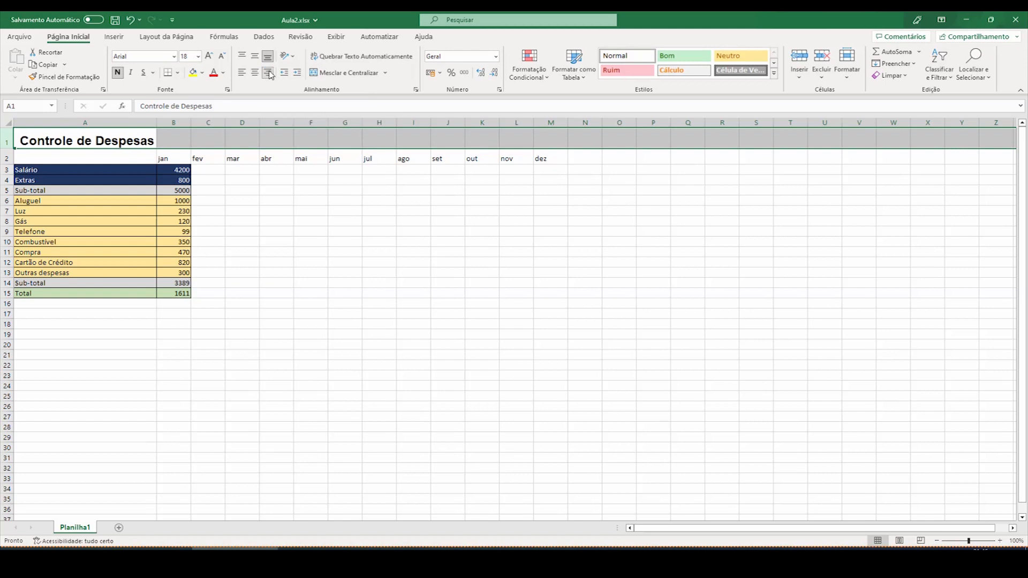
pyautogui.click(242, 73)
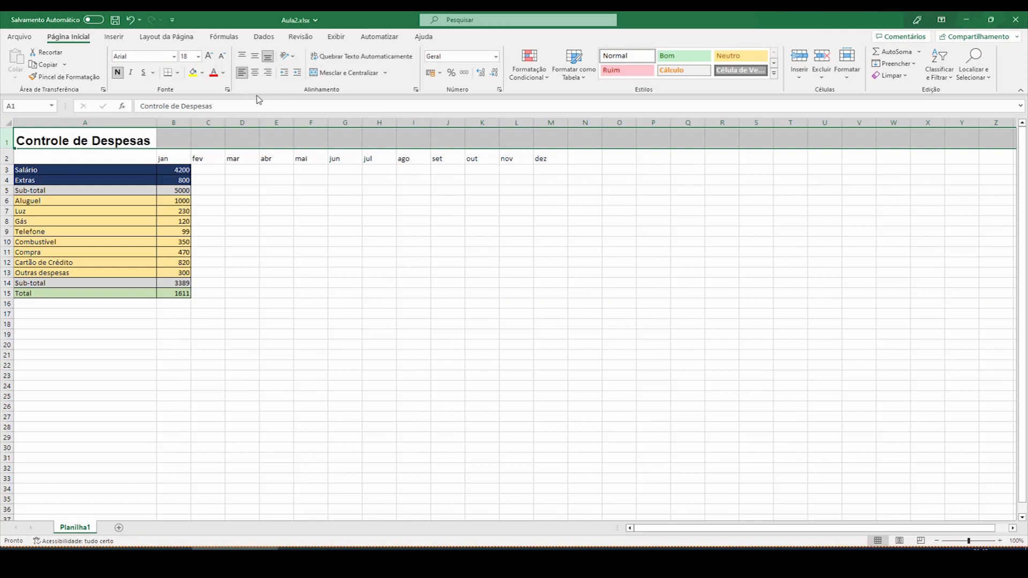
pyautogui.click(298, 73)
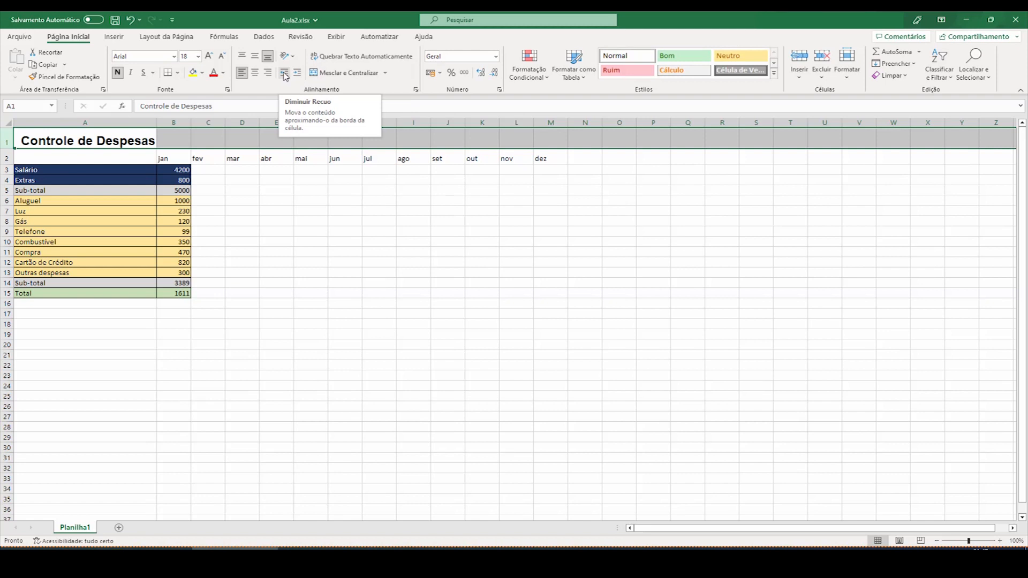
pyautogui.click(286, 76)
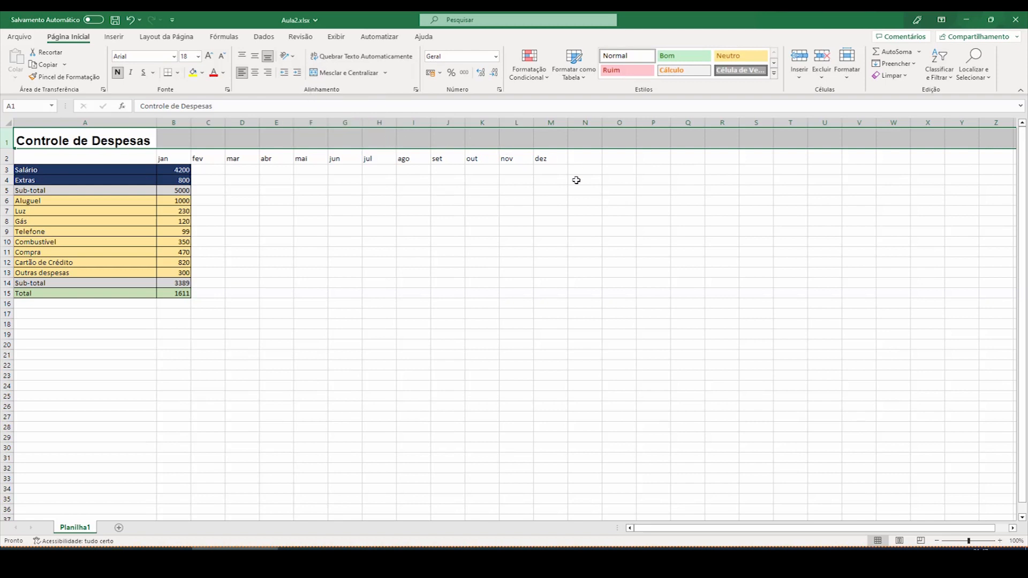
# Step: Enter the sample text "Isto é um texto" in cell O1
pyautogui.click(621, 139)
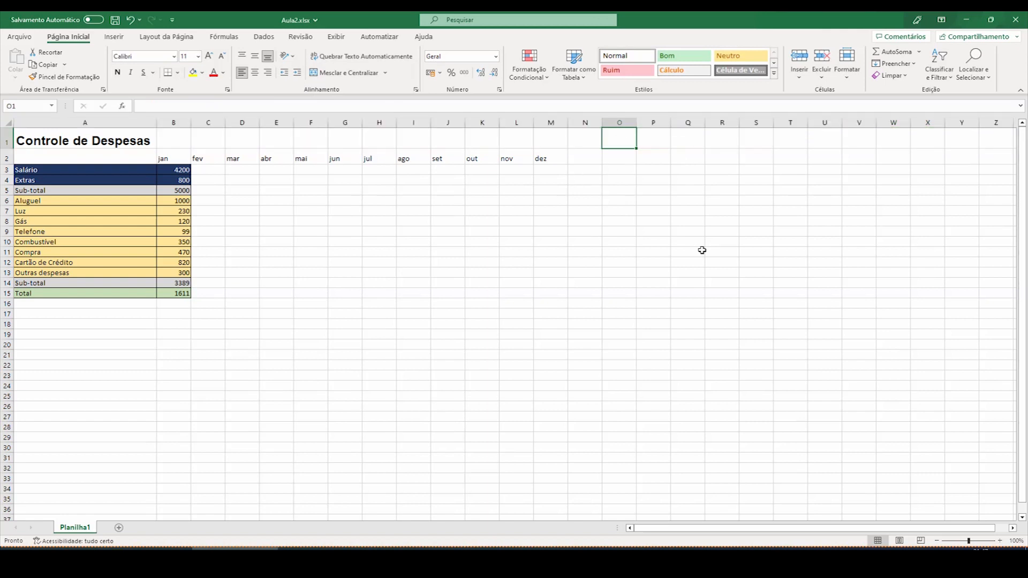
pyautogui.write('Isto é um texto')
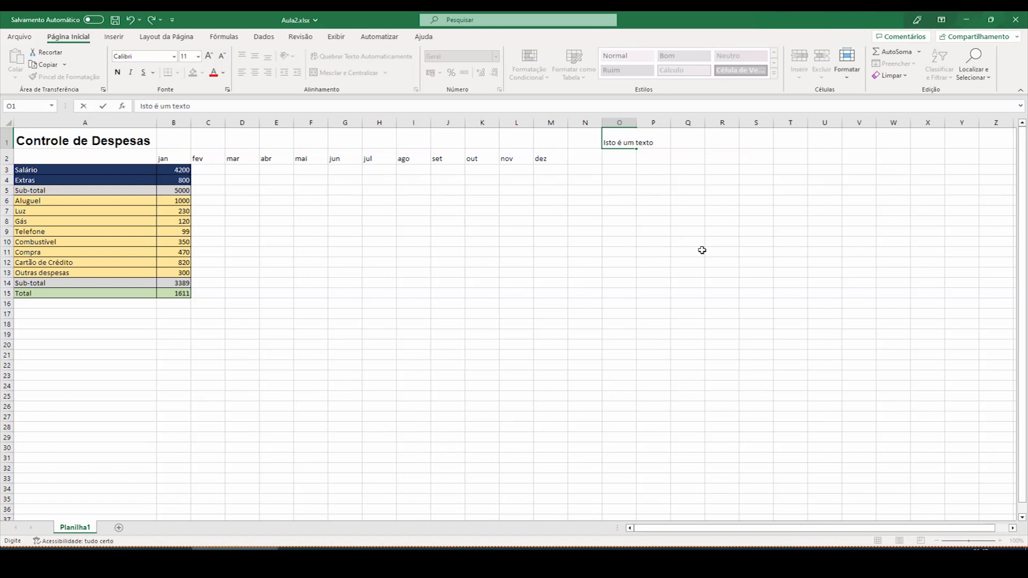
pyautogui.press('Return')
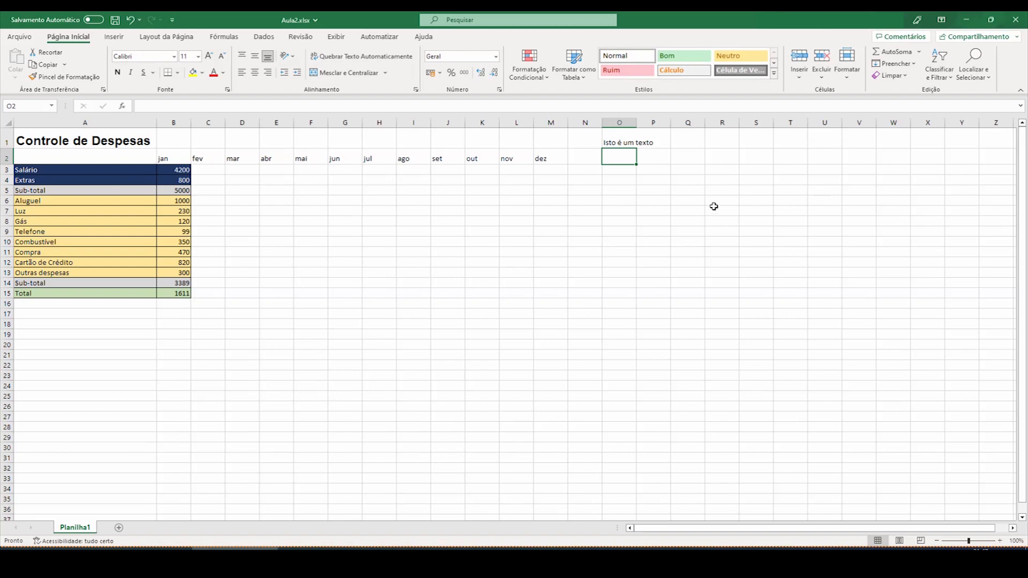
# Step: Wrap the sample text in cell O1, then delete the cell's contents
pyautogui.click(623, 134)
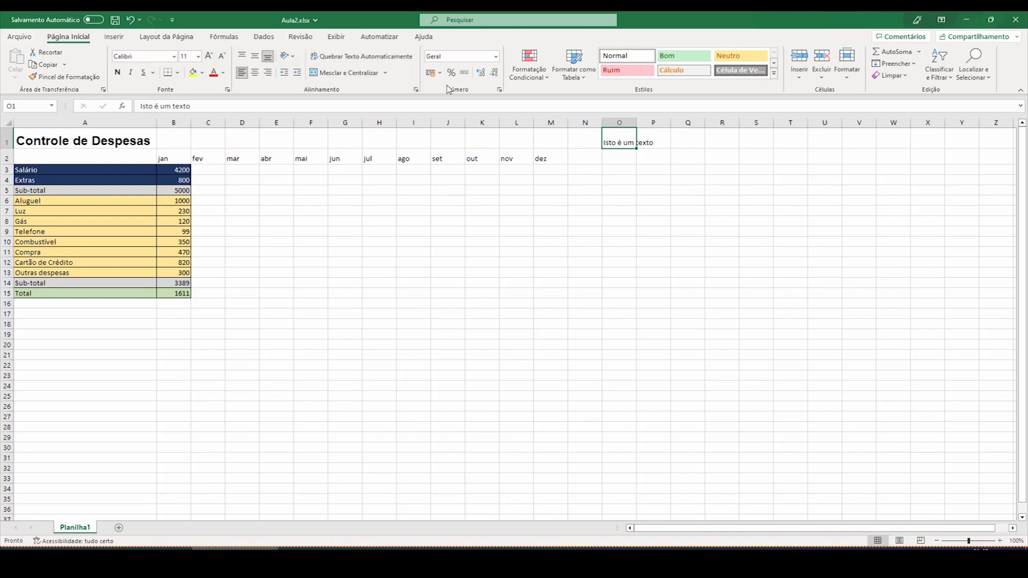
pyautogui.click(385, 60)
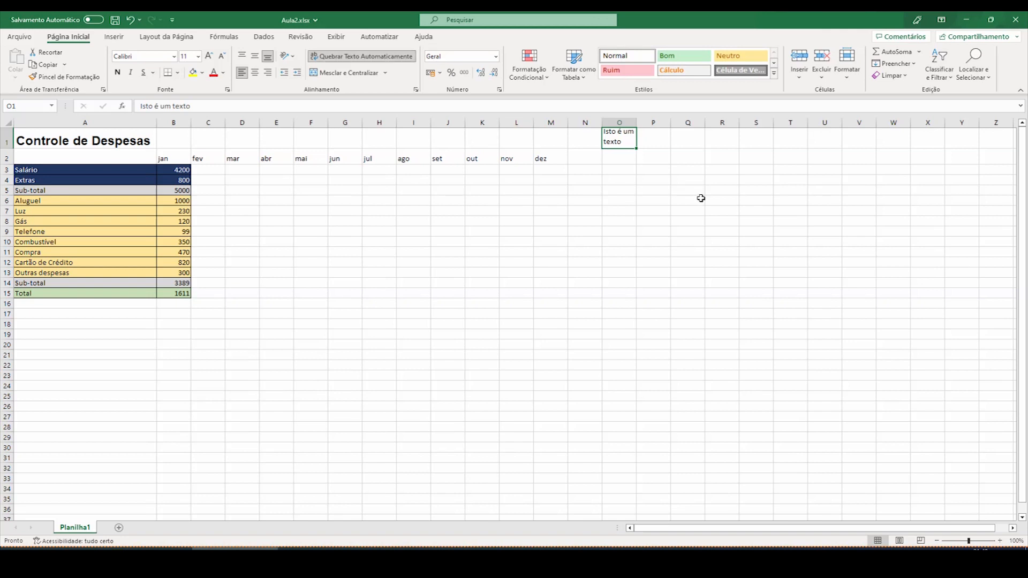
pyautogui.press('Delete')
# Step: Centre the month headers from jan to dez horizontally in B2:M2
pyautogui.click(169, 158)
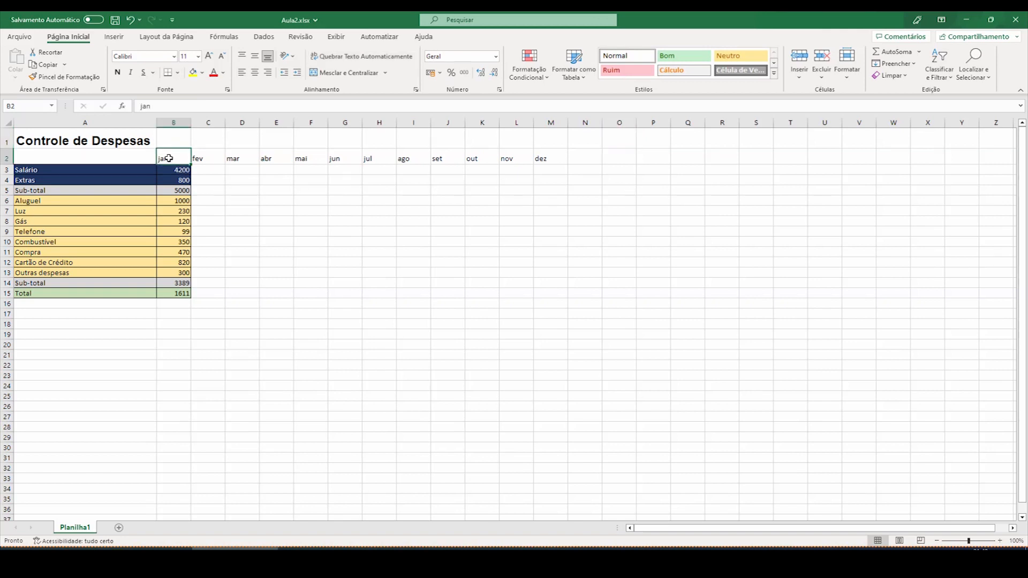
pyautogui.click(557, 156)
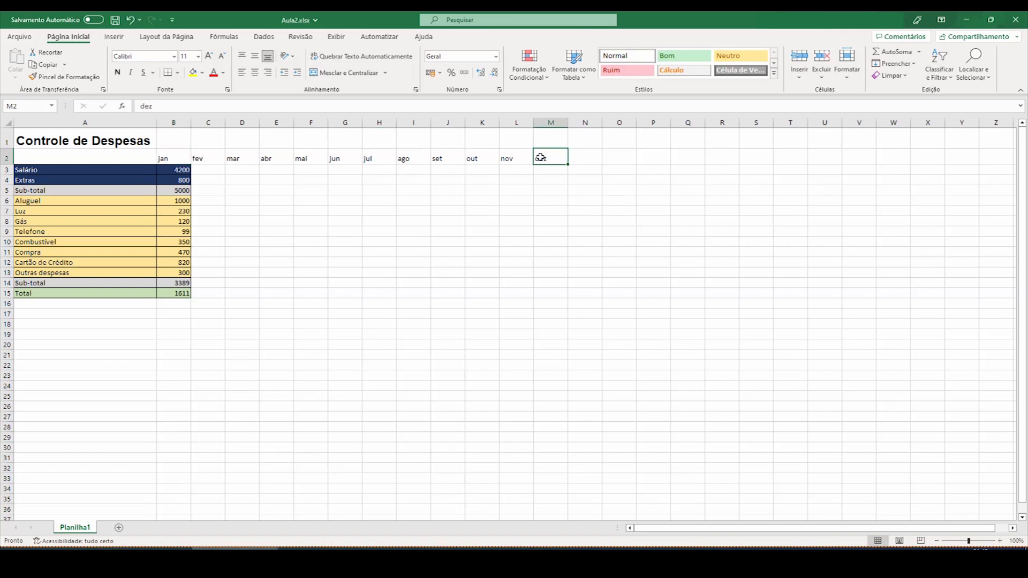
pyautogui.click(166, 155)
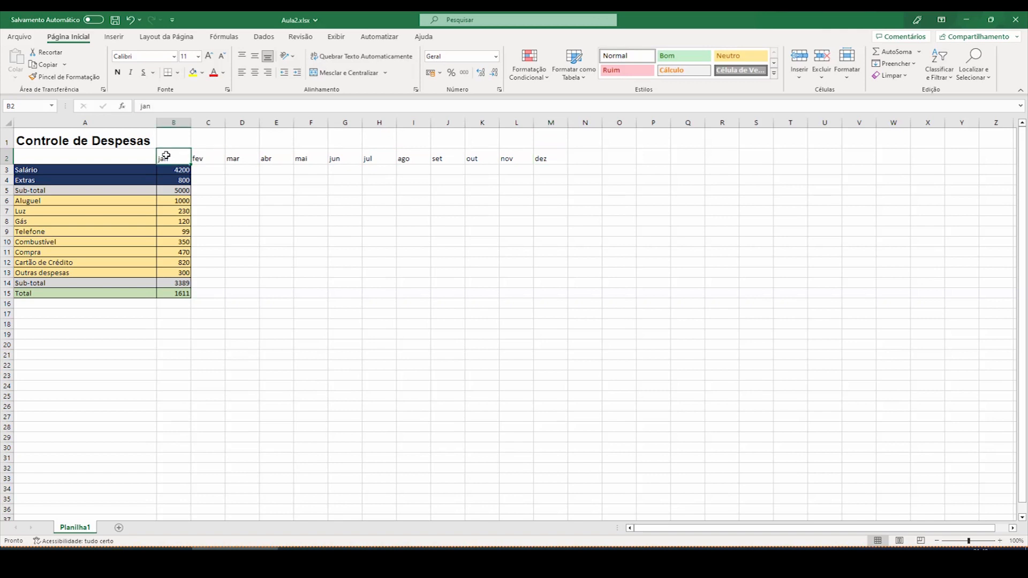
pyautogui.moveTo(166, 155); pyautogui.dragTo(544, 154)
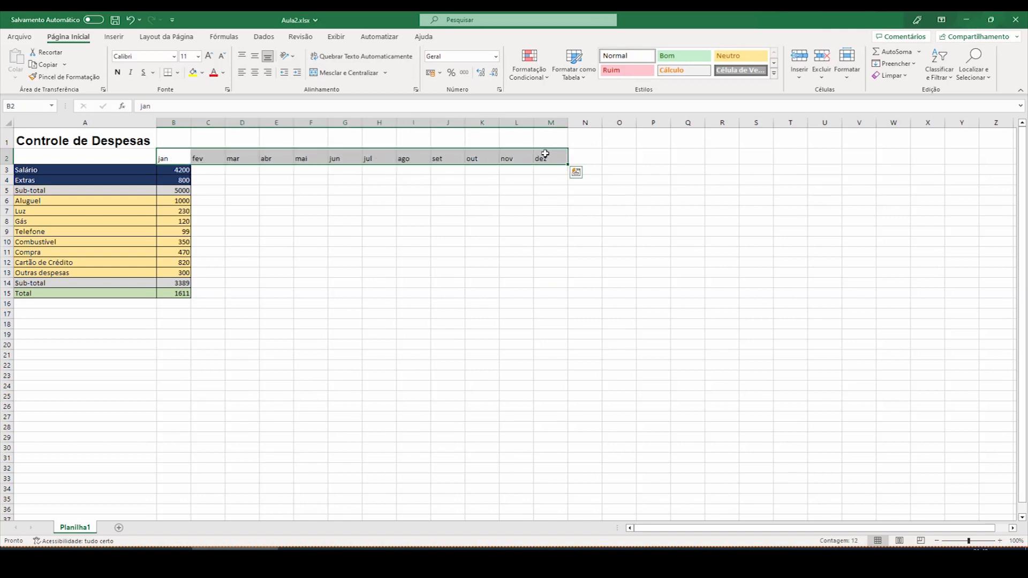
pyautogui.click(256, 77)
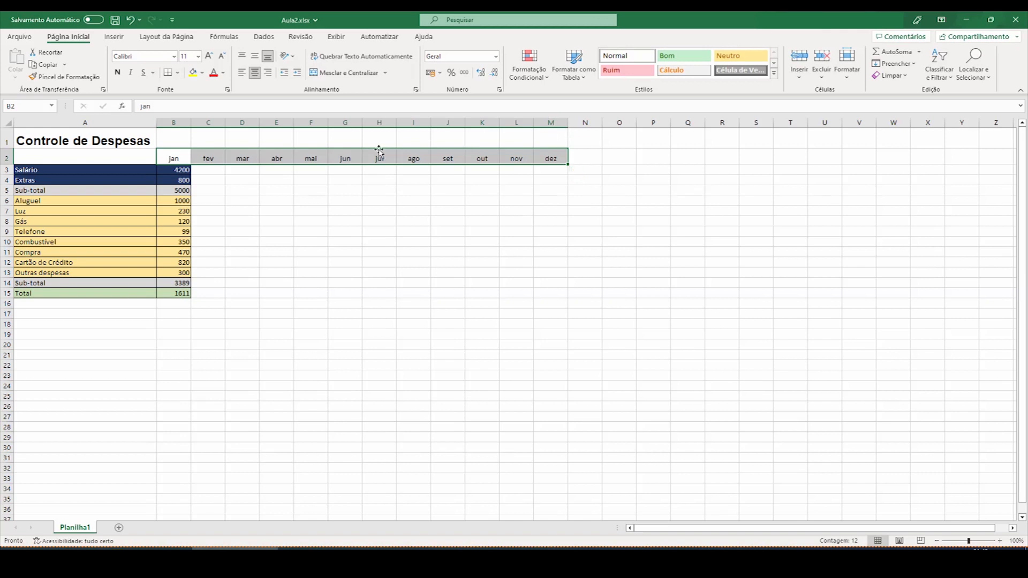
# Step: Merge and centre the Controle de Despesas title across A1:M1
pyautogui.click(64, 142)
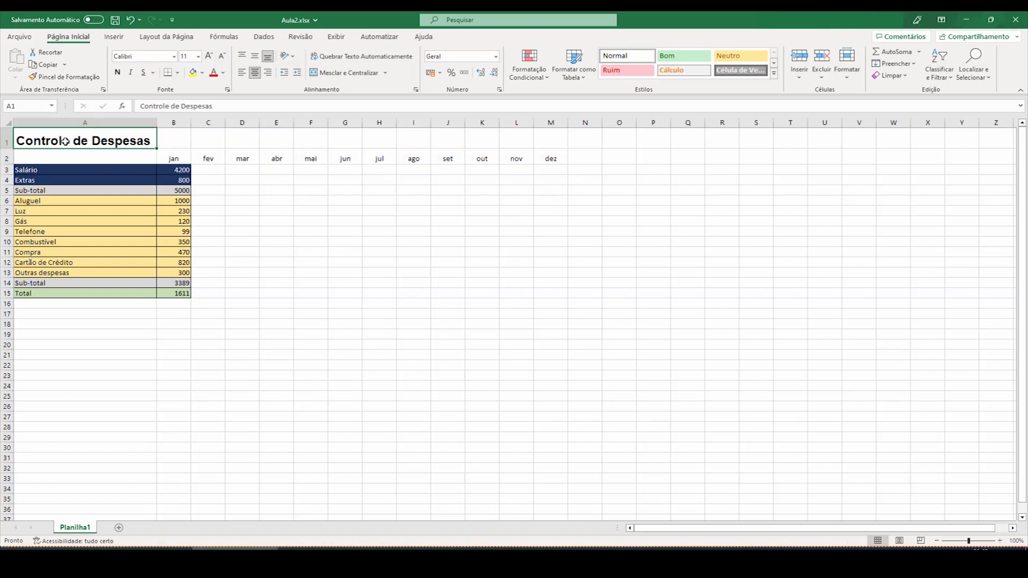
pyautogui.moveTo(126, 144); pyautogui.dragTo(545, 138)
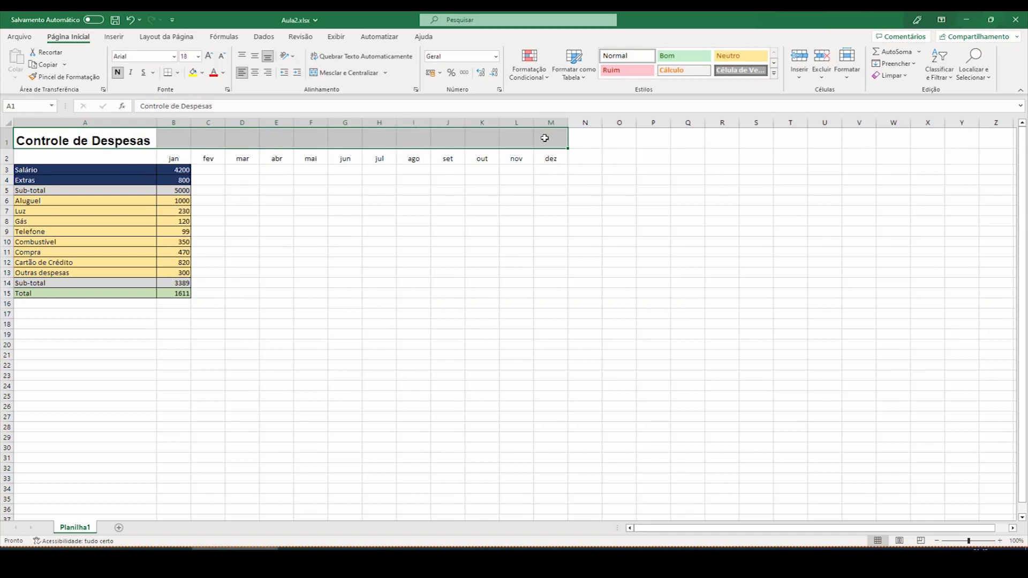
pyautogui.click(350, 73)
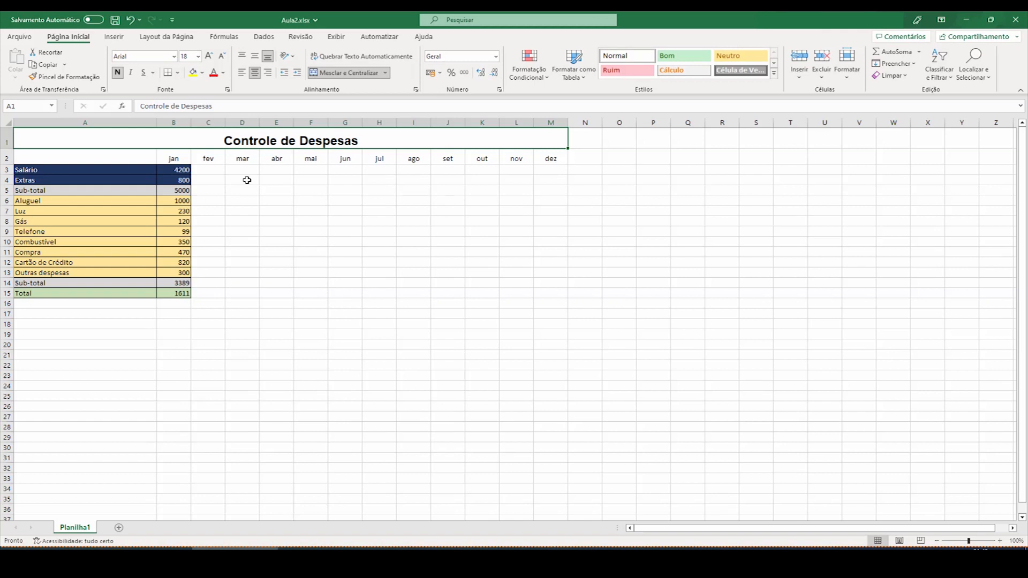
# Step: Apply all borders to the monthly table range B2:M15
pyautogui.click(174, 158)
pyautogui.moveTo(174, 158); pyautogui.dragTo(545, 293)
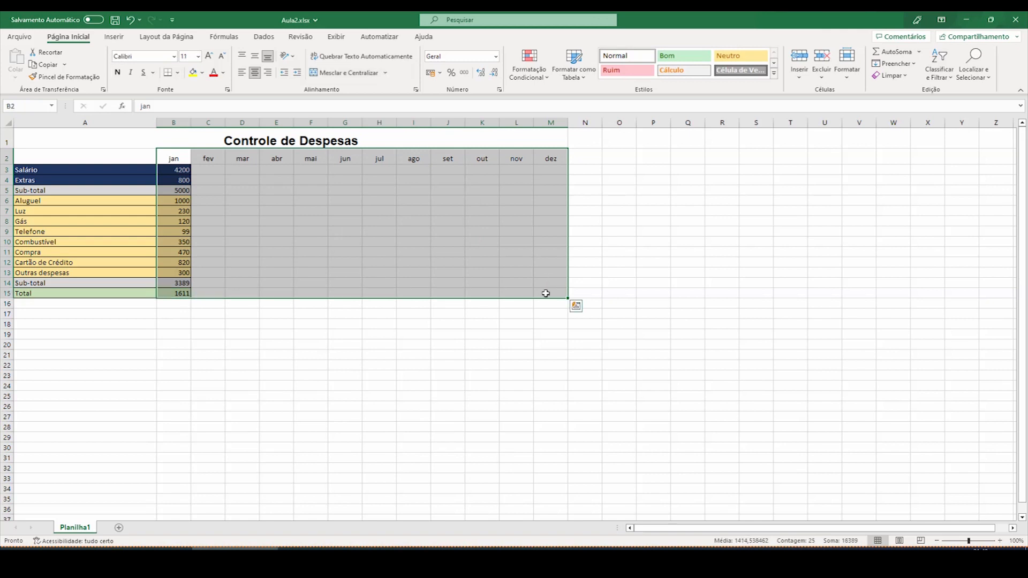
pyautogui.click(178, 73)
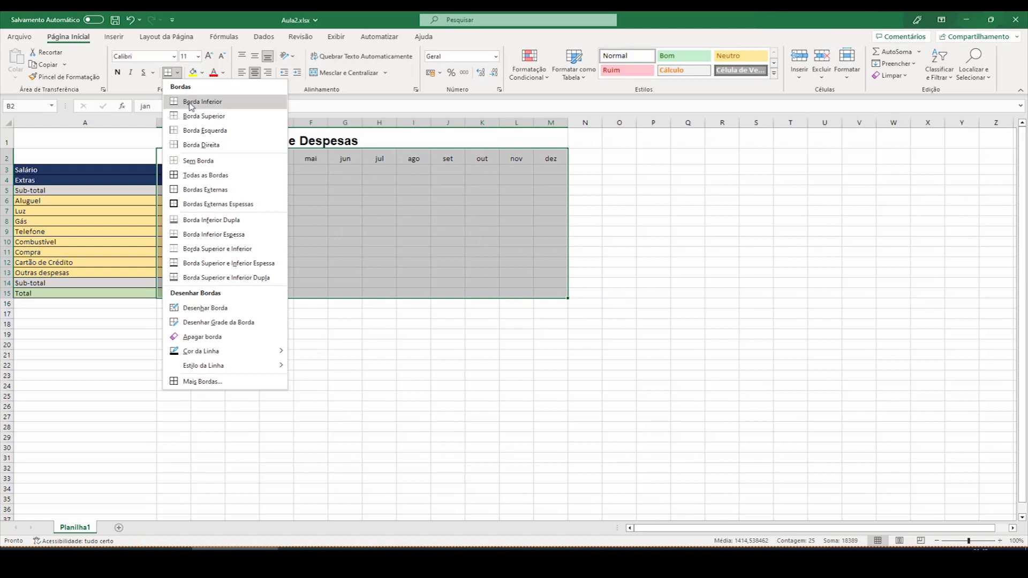
pyautogui.click(216, 176)
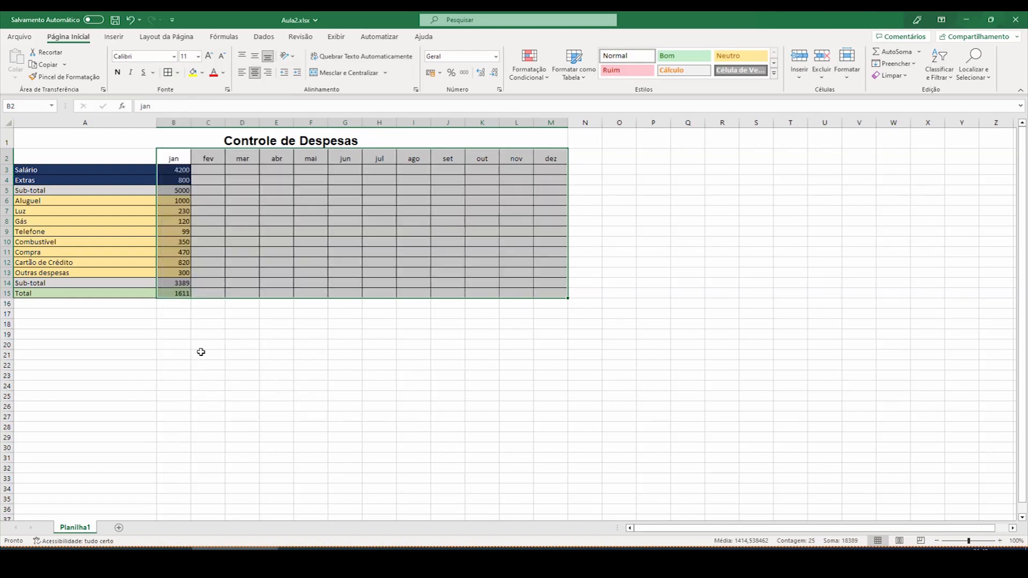
pyautogui.click(198, 352)
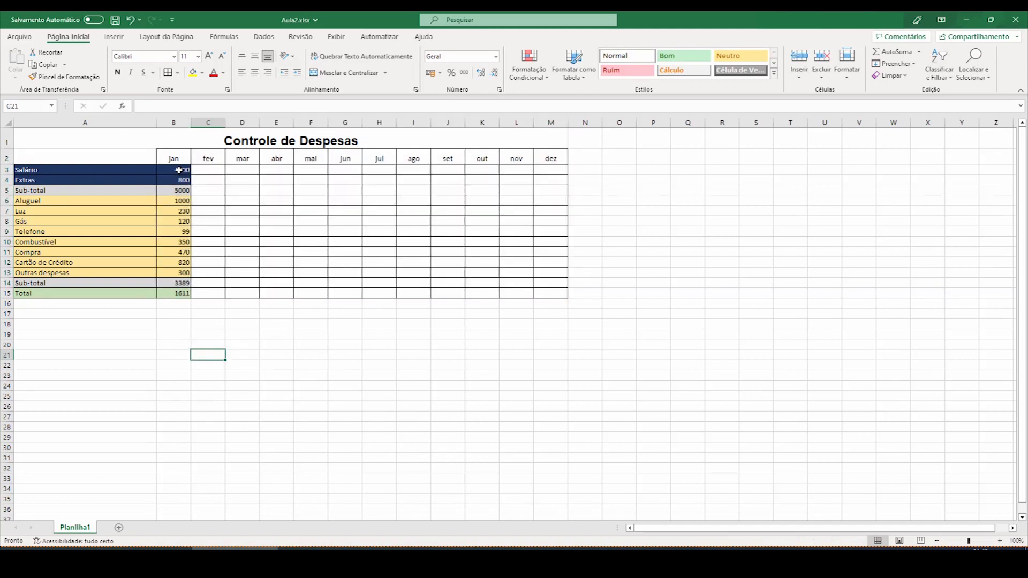
# Step: Try the Número format and the Moeda format on the January values in B3:B15
pyautogui.moveTo(175, 170); pyautogui.dragTo(169, 295)
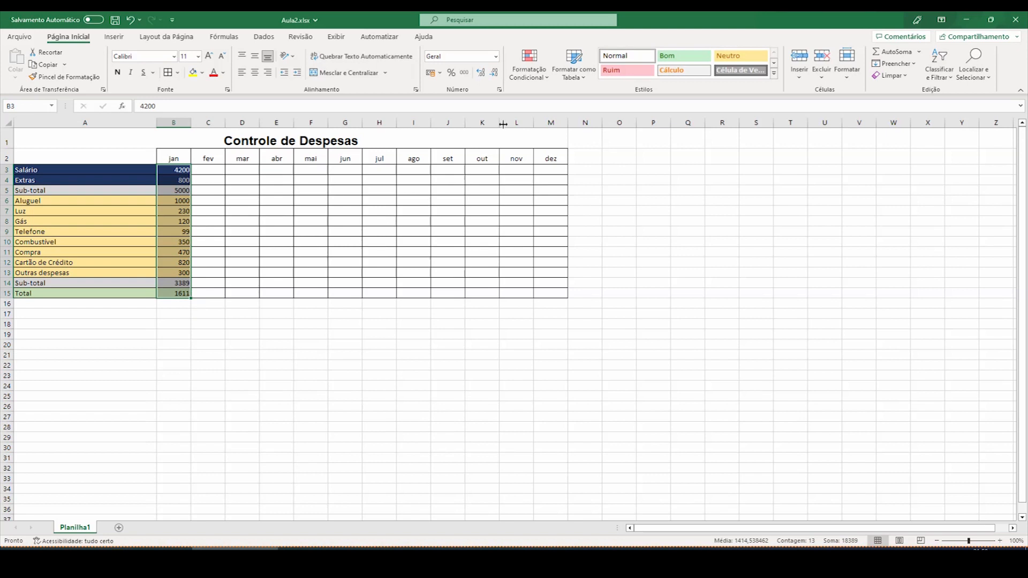
pyautogui.click(497, 57)
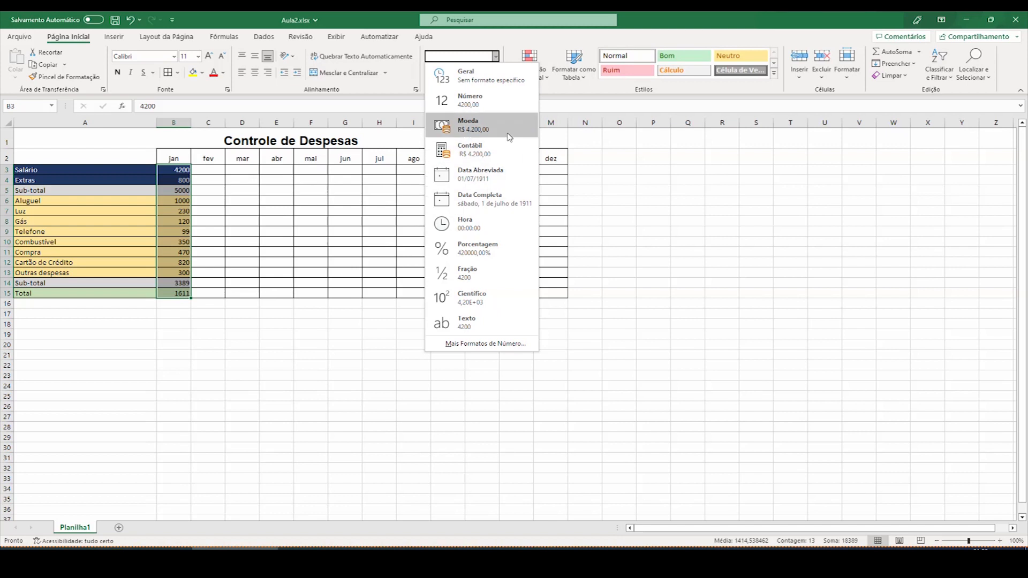
pyautogui.click(493, 102)
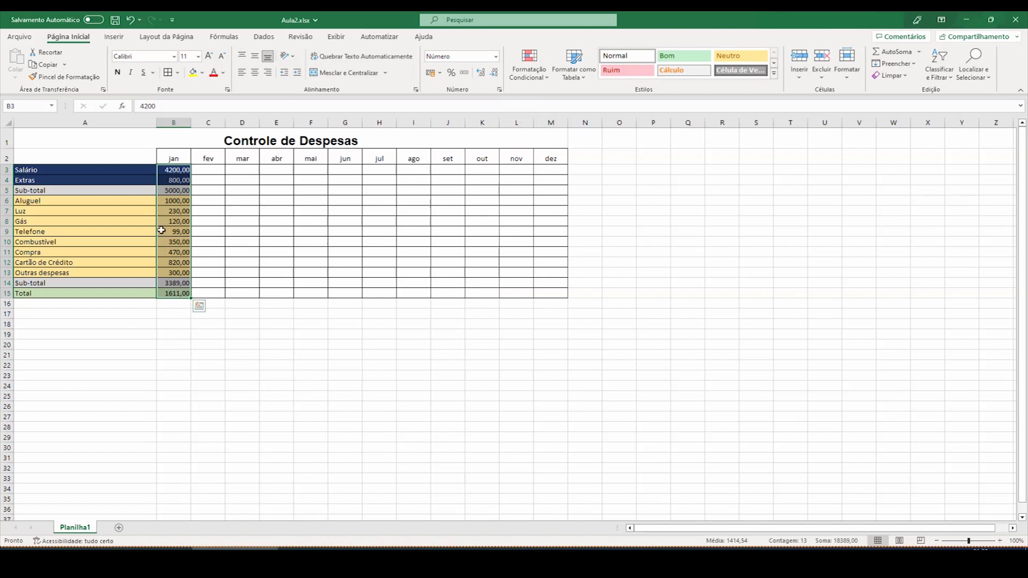
pyautogui.click(495, 56)
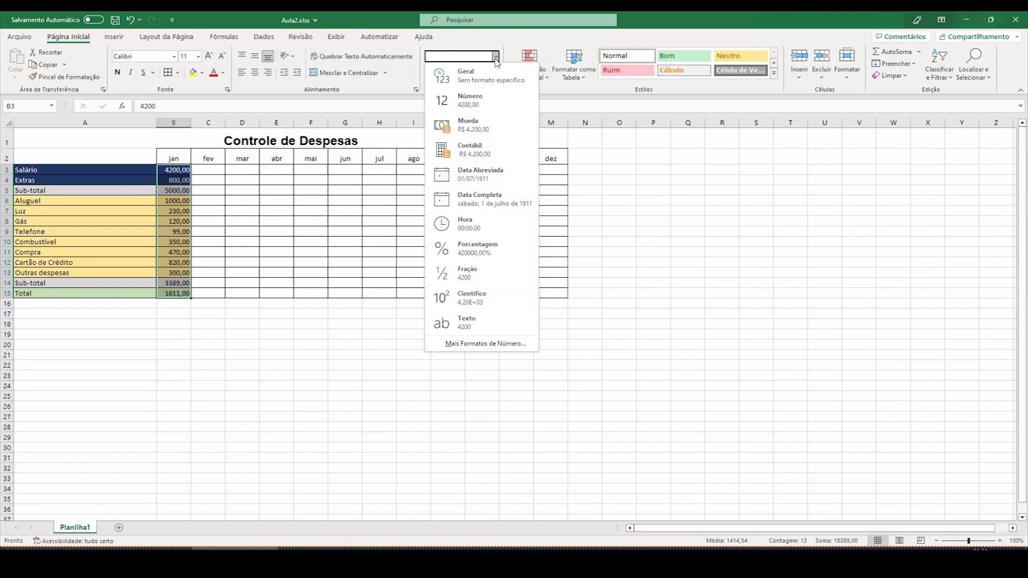
pyautogui.click(481, 131)
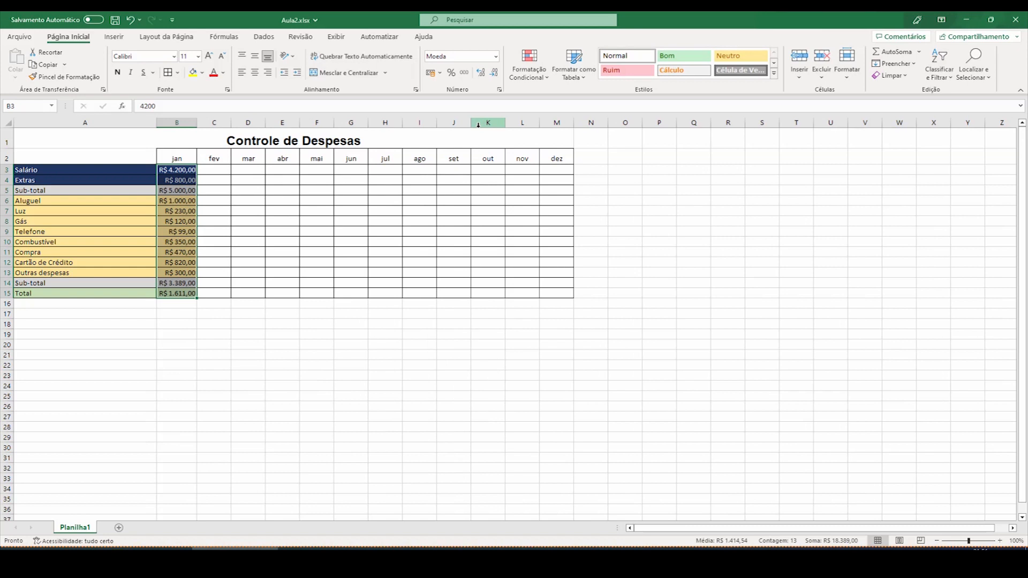
# Step: Format the January values in B3:B15 as Contábil
pyautogui.click(171, 171)
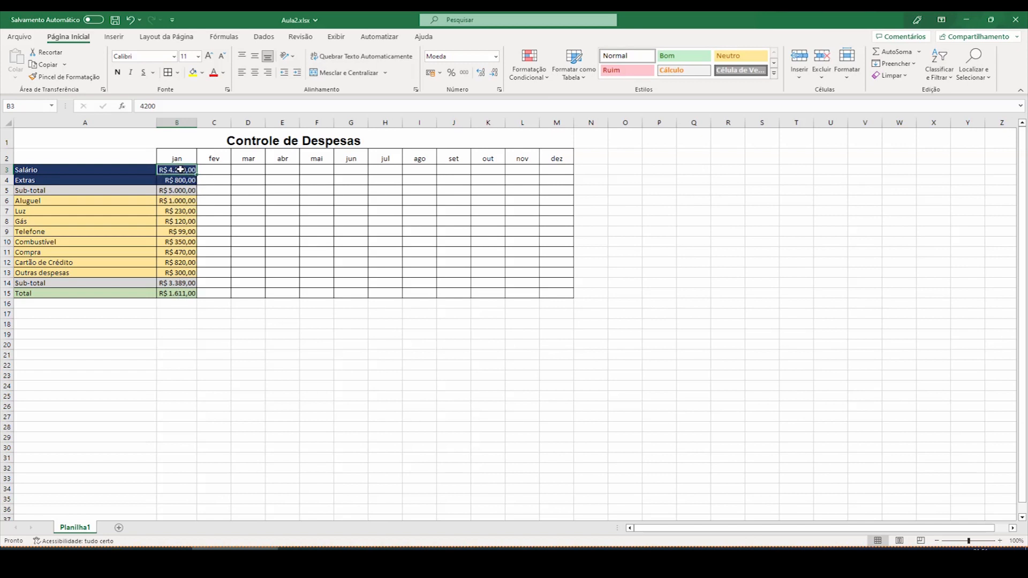
pyautogui.moveTo(180, 170); pyautogui.dragTo(178, 293)
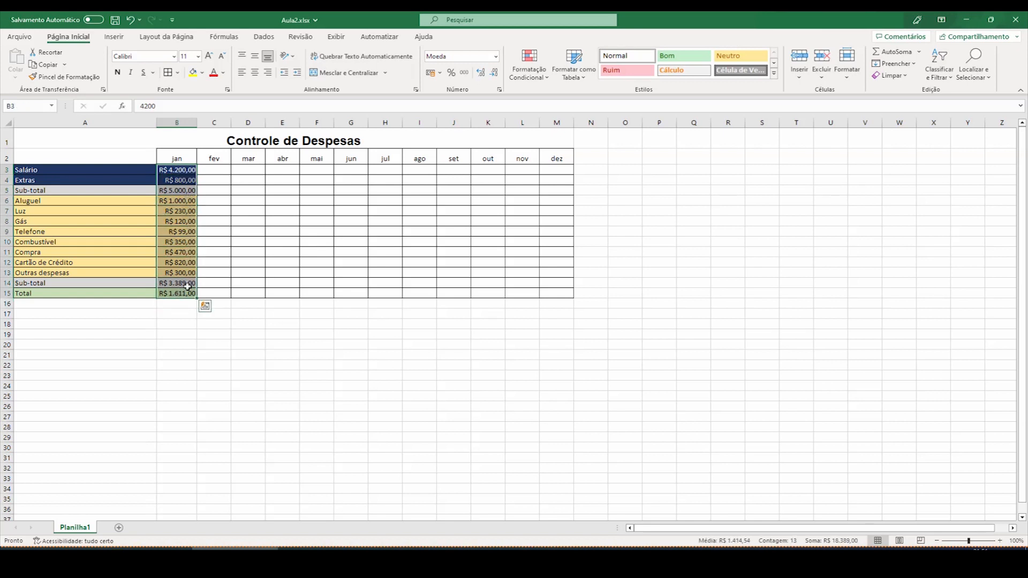
pyautogui.click(497, 58)
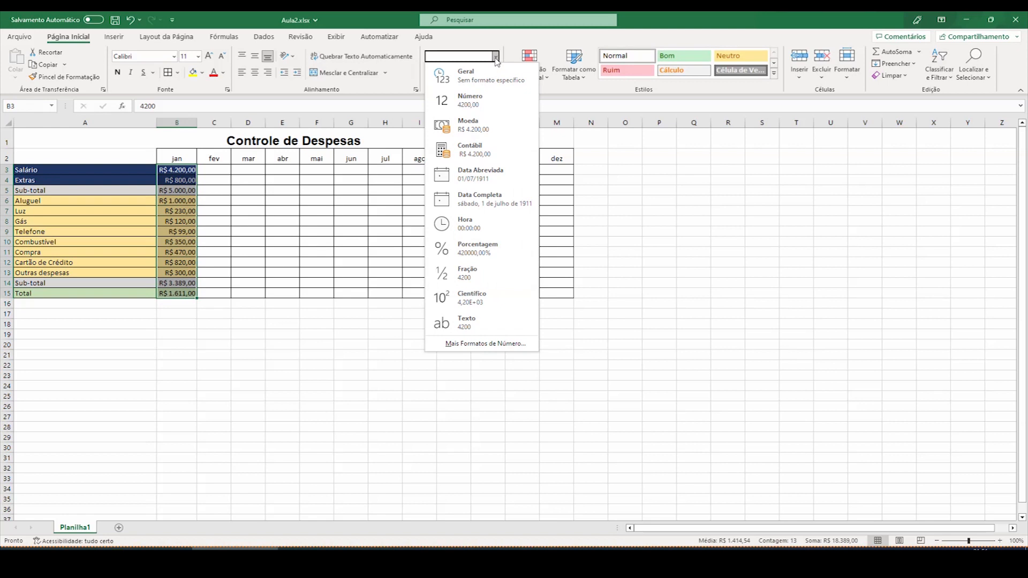
pyautogui.click(479, 152)
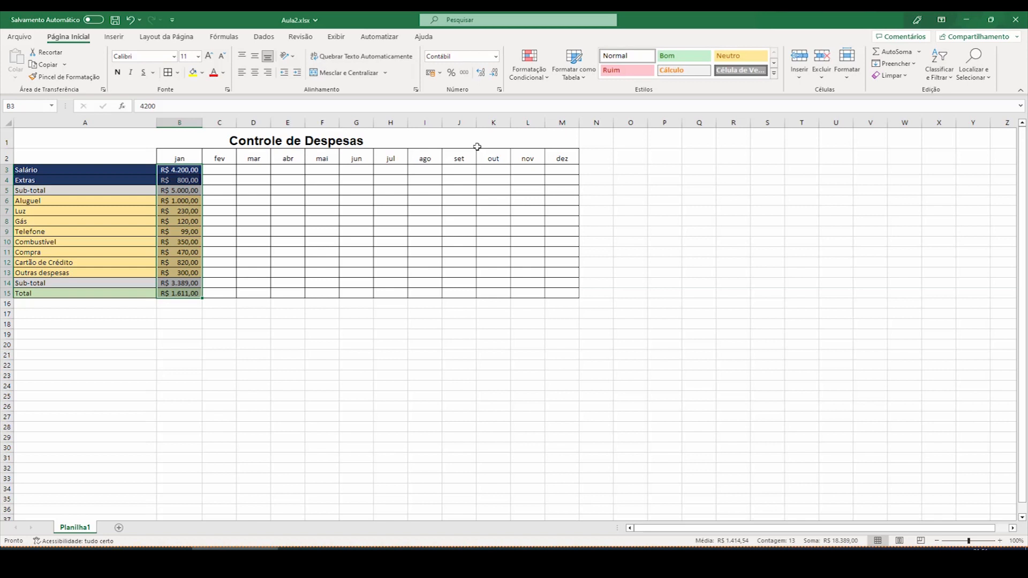
# Step: Enter the date 02/05/2023 in cell C17
pyautogui.click(215, 312)
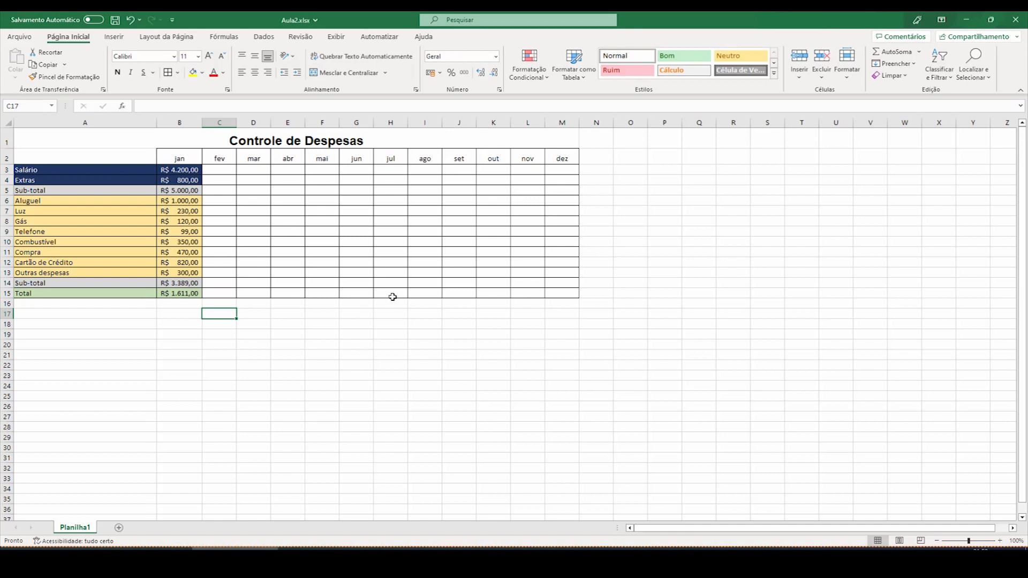
pyautogui.write('02')
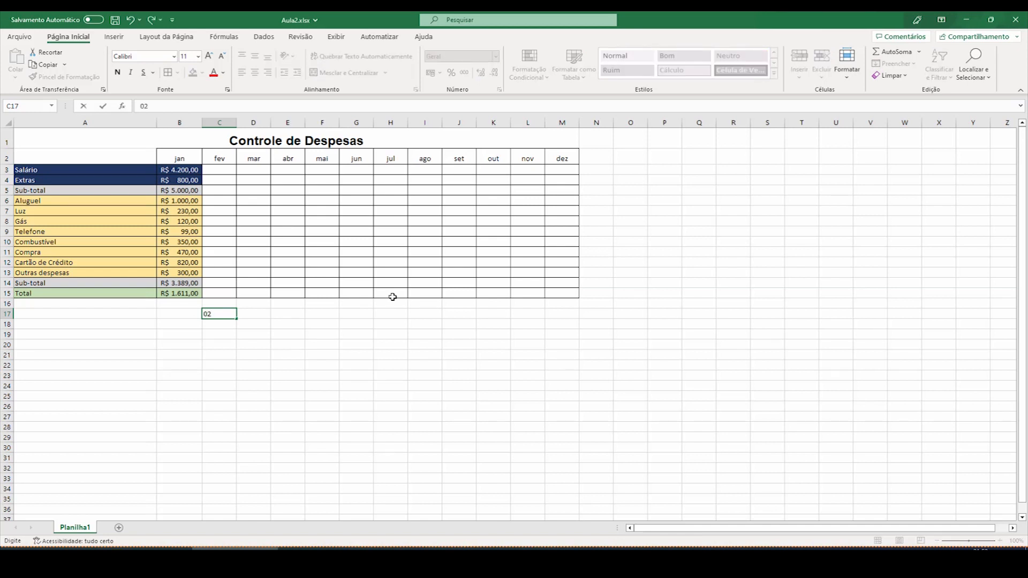
pyautogui.write('/05/2023')
pyautogui.press('Return')
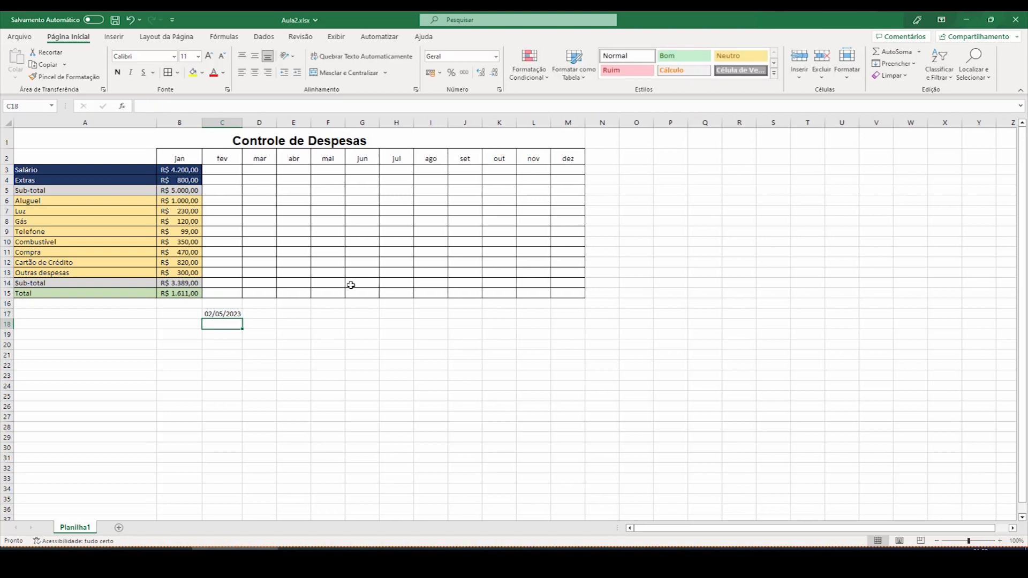
# Step: Try the Data Completa and Data Abreviada formats on the date in C17, and clear the cell
pyautogui.click(225, 315)
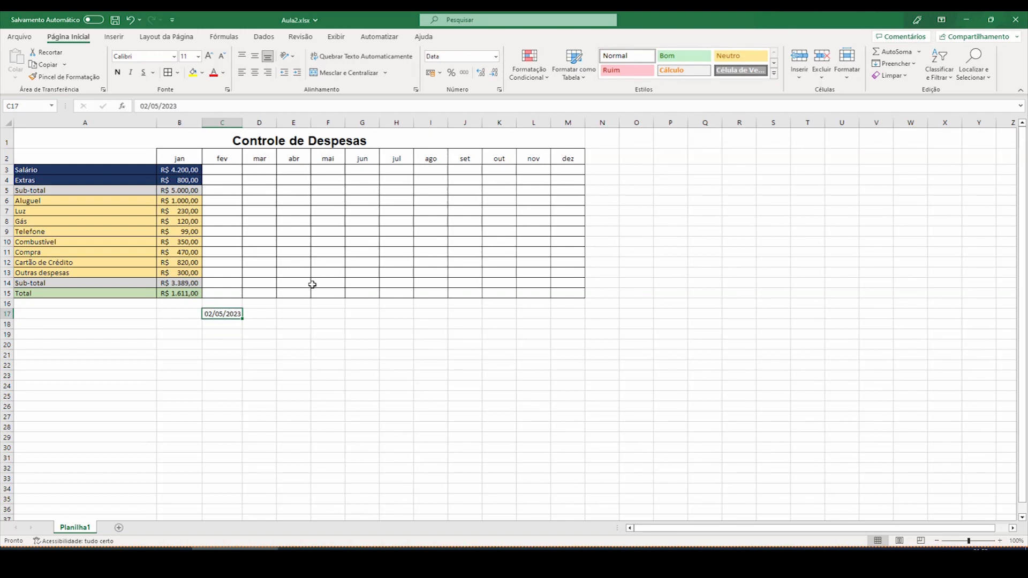
pyautogui.click(496, 56)
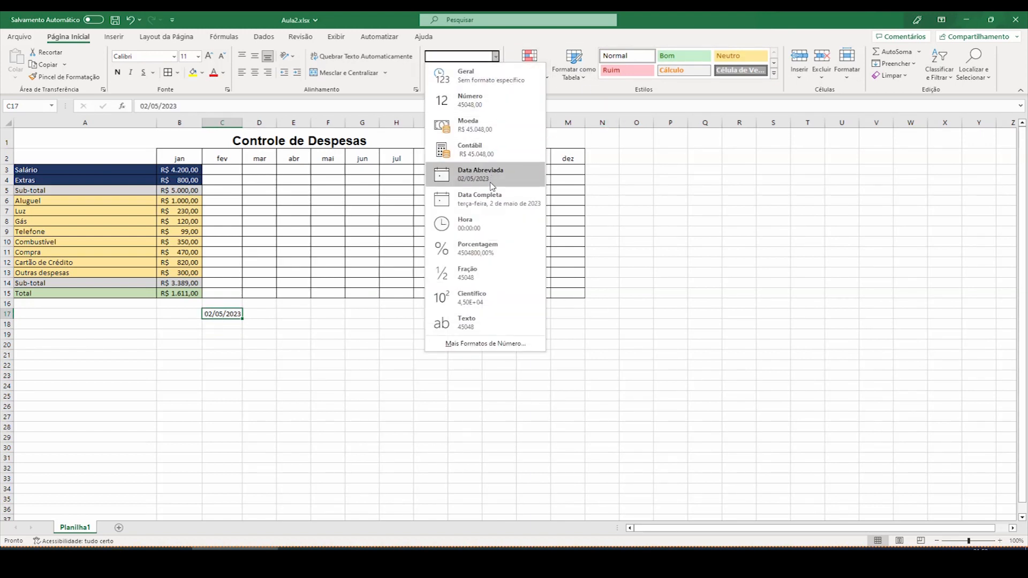
pyautogui.click(490, 202)
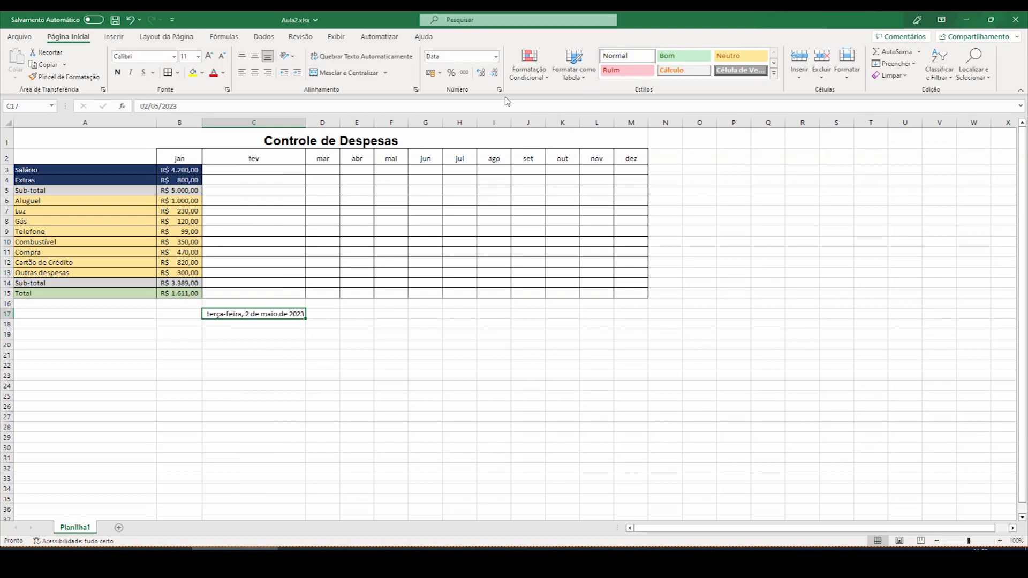
pyautogui.click(496, 56)
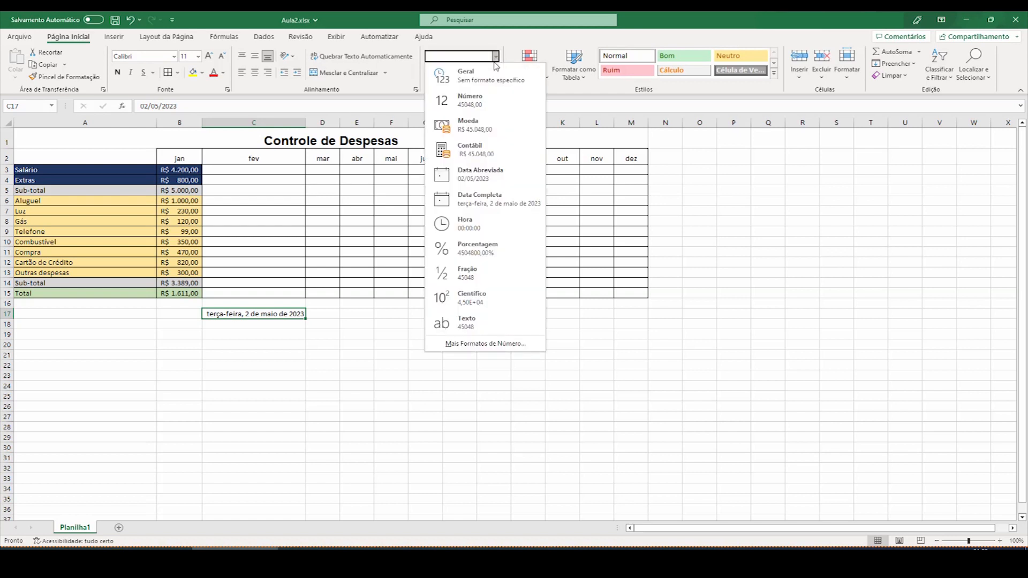
pyautogui.click(477, 179)
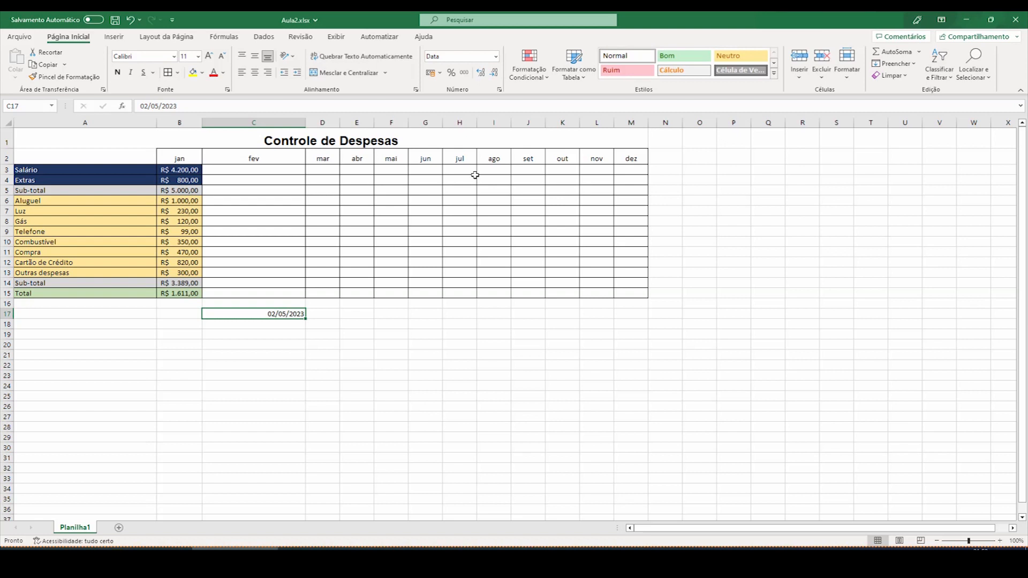
pyautogui.press('Delete')
# Step: Fill the merged Controle de Despesas title cell with a light blue theme colour
pyautogui.click(361, 136)
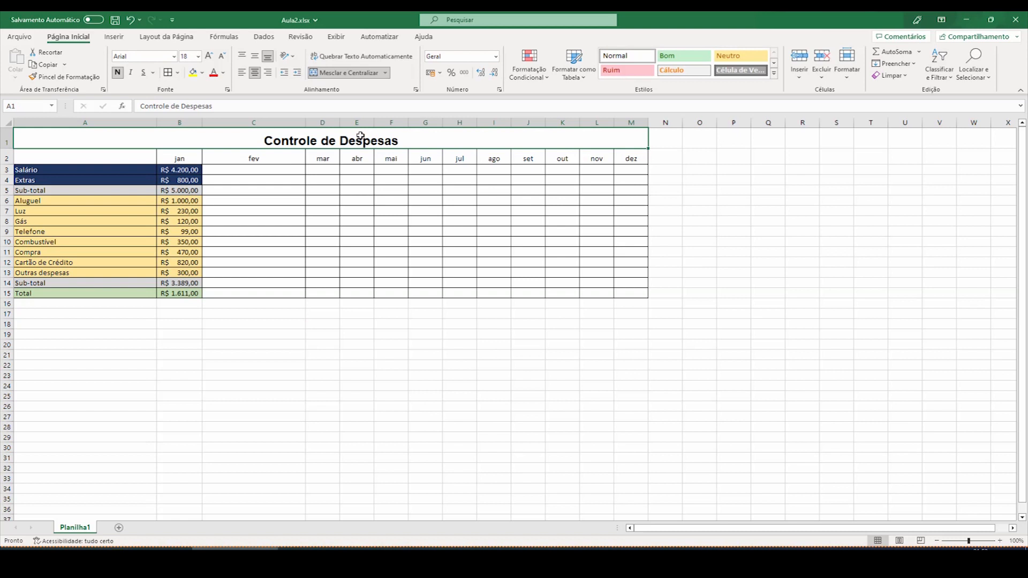
pyautogui.click(169, 77)
pyautogui.click(203, 74)
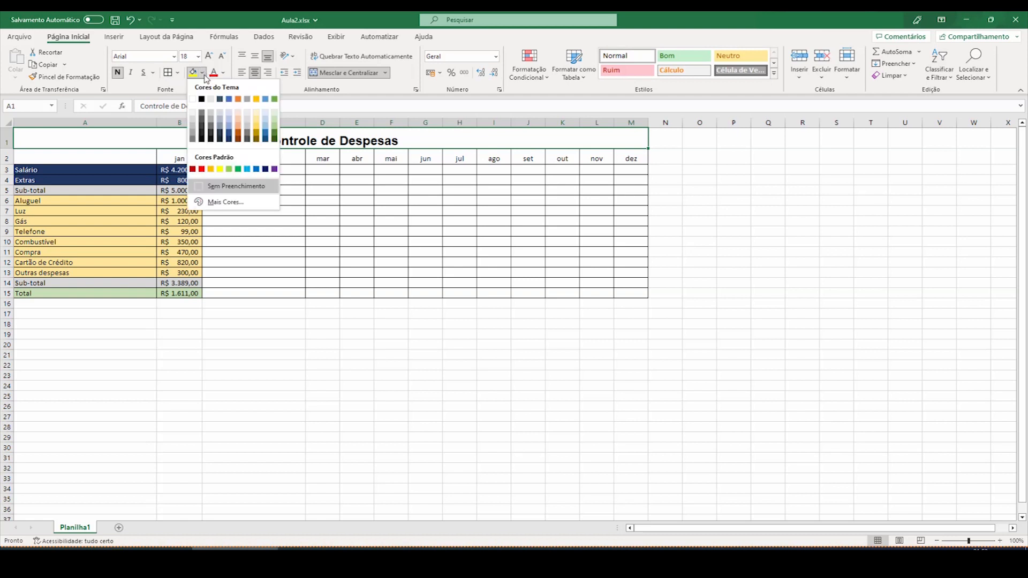
pyautogui.click(230, 123)
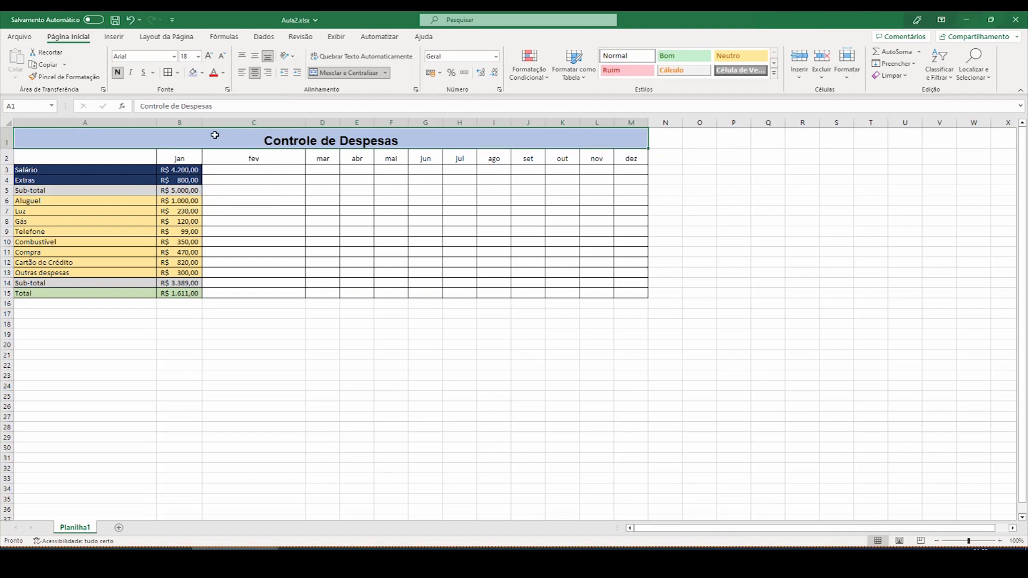
# Step: Fill the empty cell A2 with black (Preto, Texto 1)
pyautogui.click(114, 157)
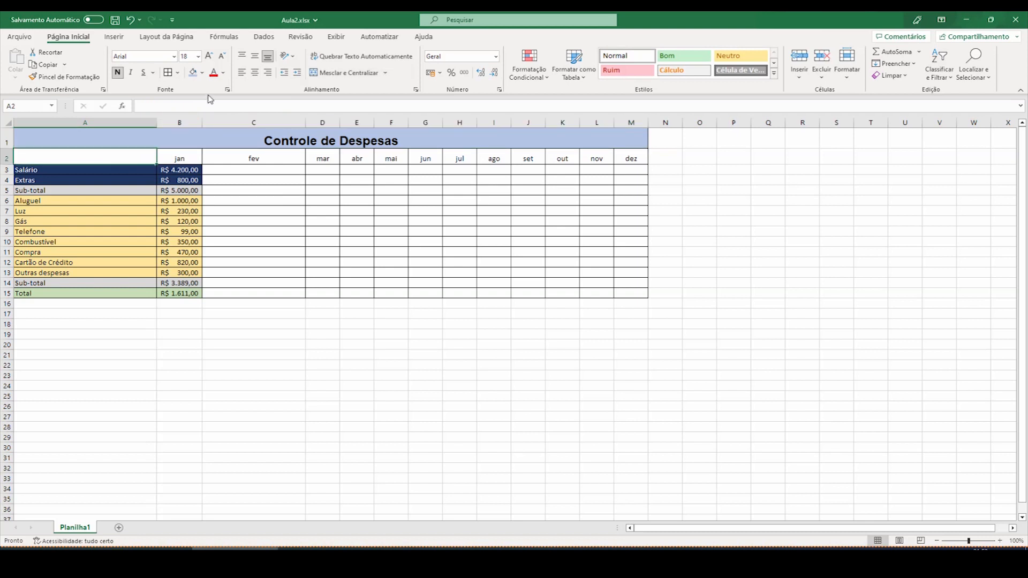
pyautogui.click(203, 74)
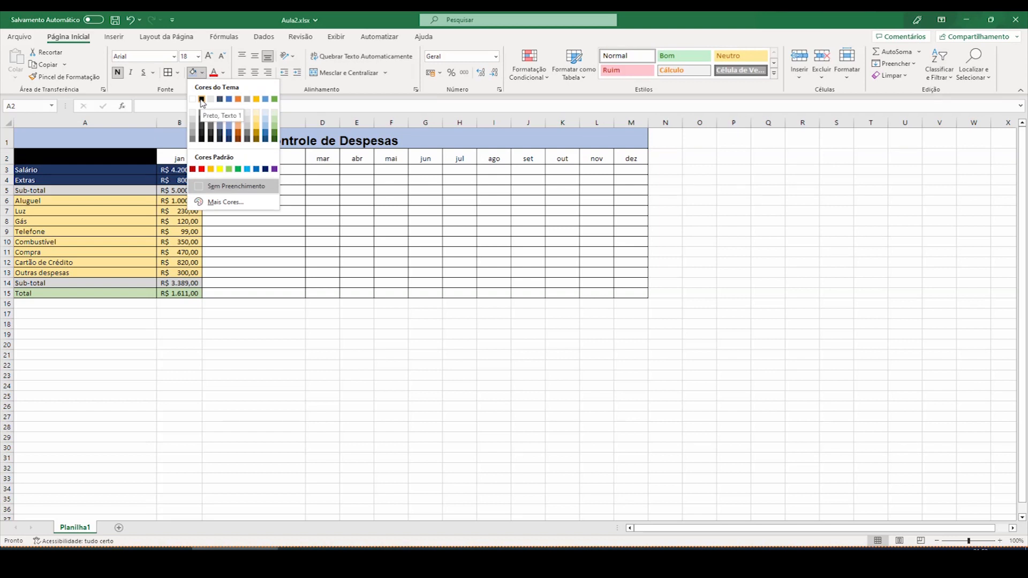
pyautogui.click(202, 100)
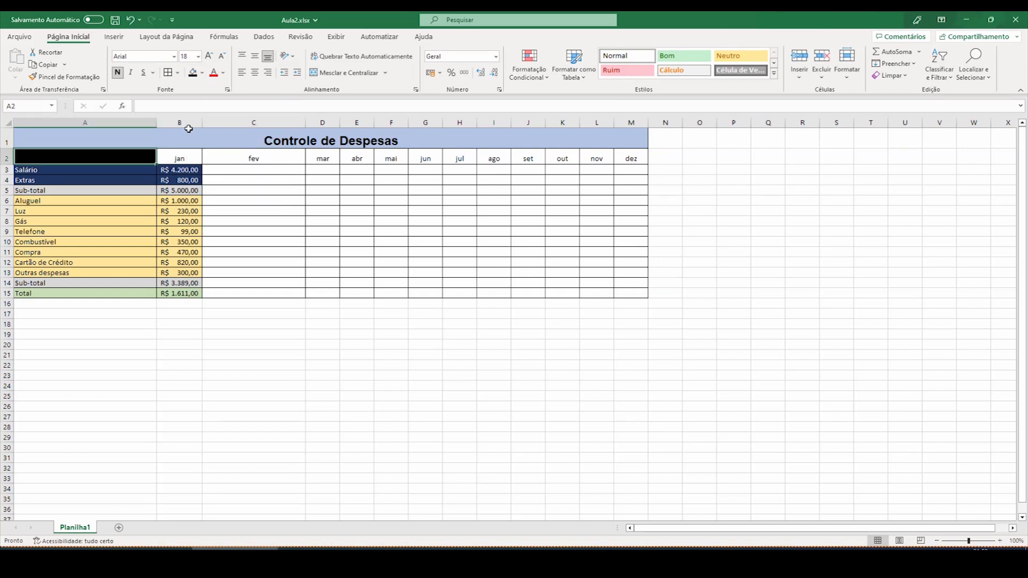
# Step: Fill the month headers jan to dez in B2:M2 with light grey
pyautogui.moveTo(177, 159); pyautogui.dragTo(621, 149)
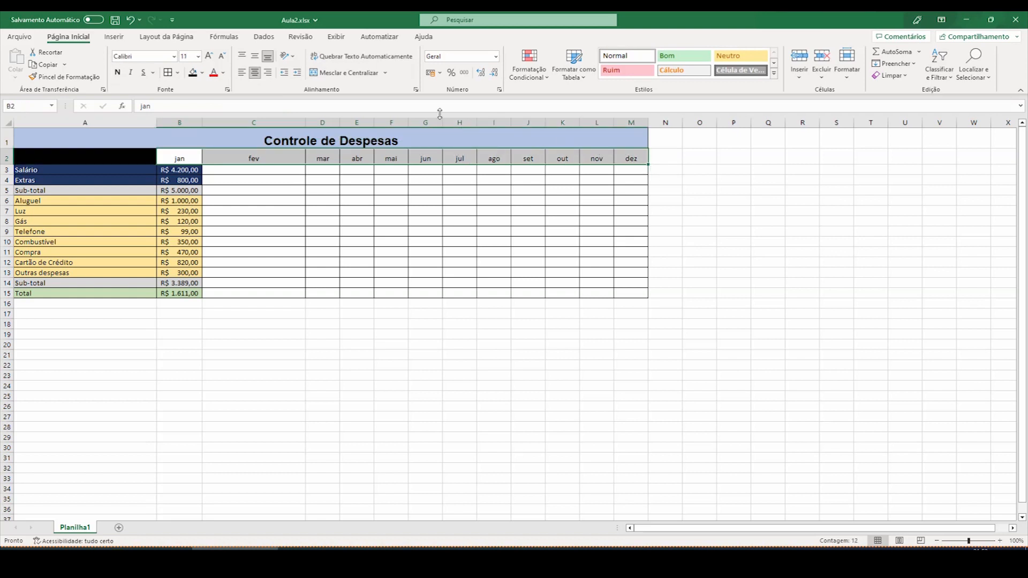
pyautogui.click(203, 73)
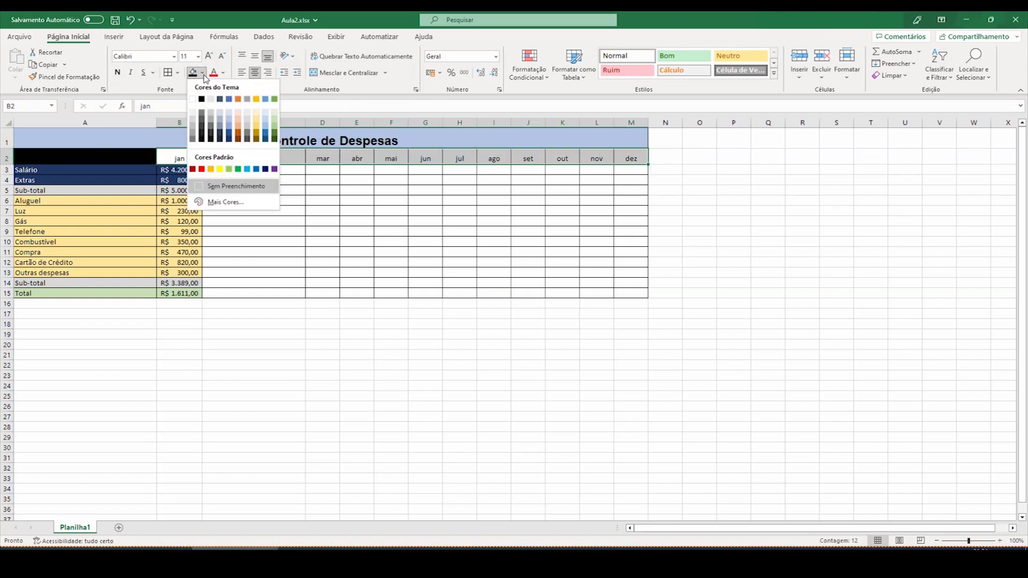
pyautogui.click(248, 122)
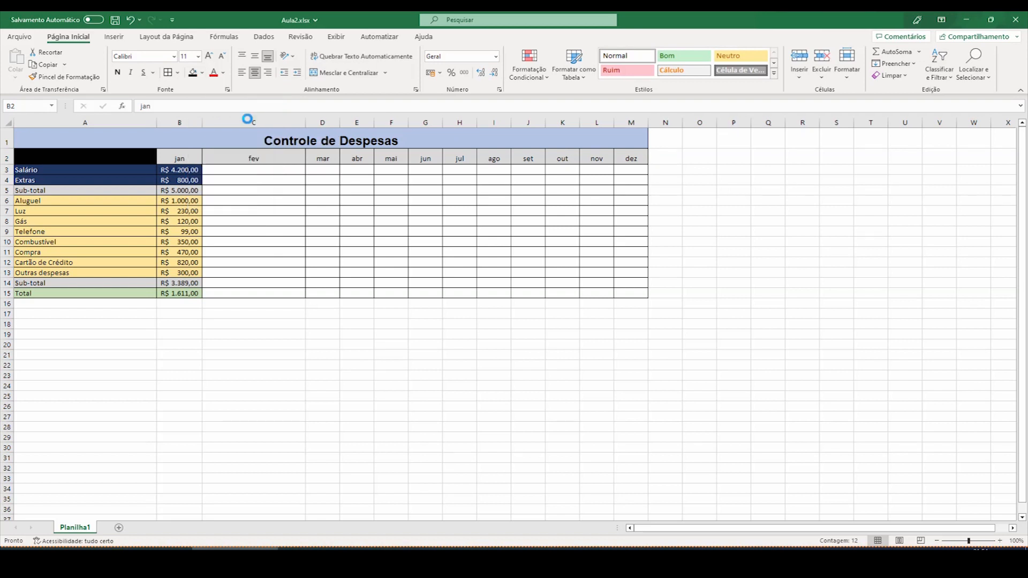
pyautogui.click(257, 314)
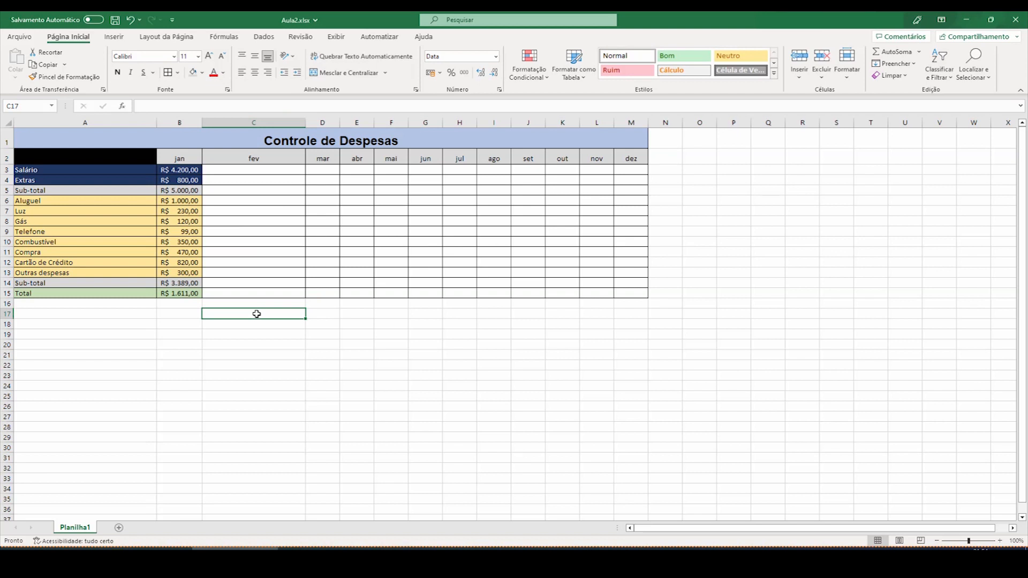
# Step: Set the width of the month columns B to M to 15
pyautogui.rightClick(188, 121)
pyautogui.press('Escape')
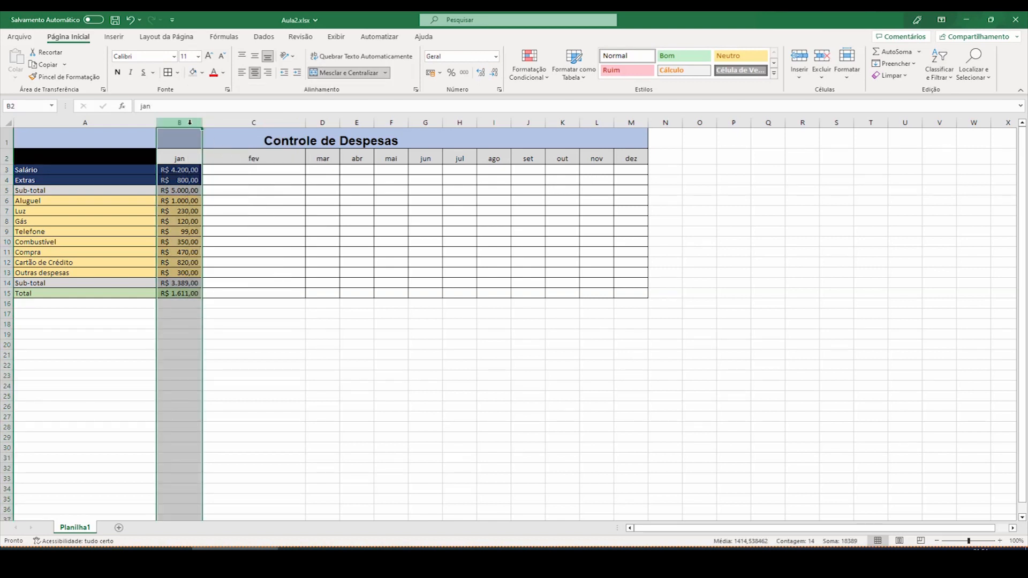
pyautogui.moveTo(190, 122); pyautogui.dragTo(632, 117)
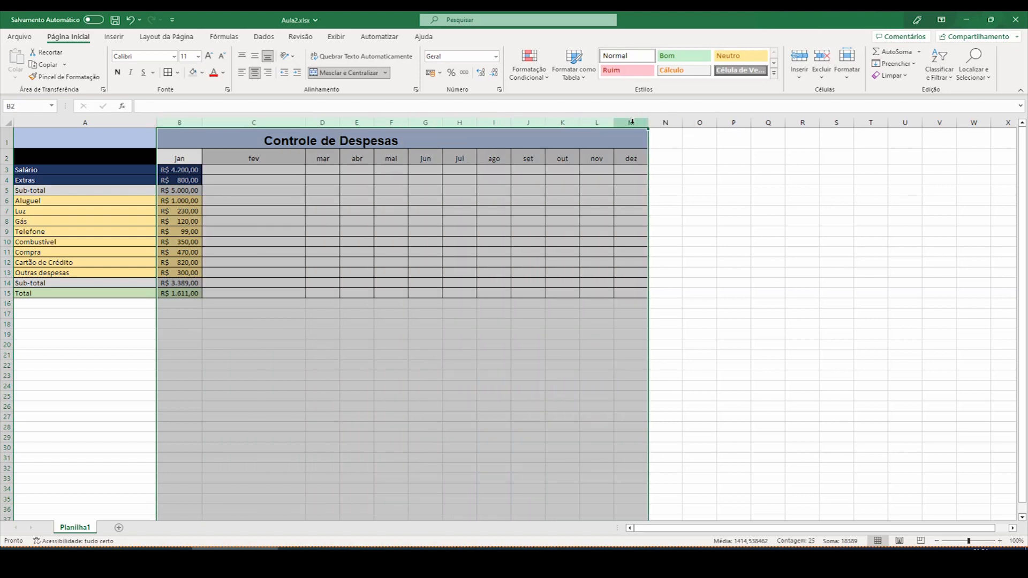
pyautogui.rightClick(632, 123)
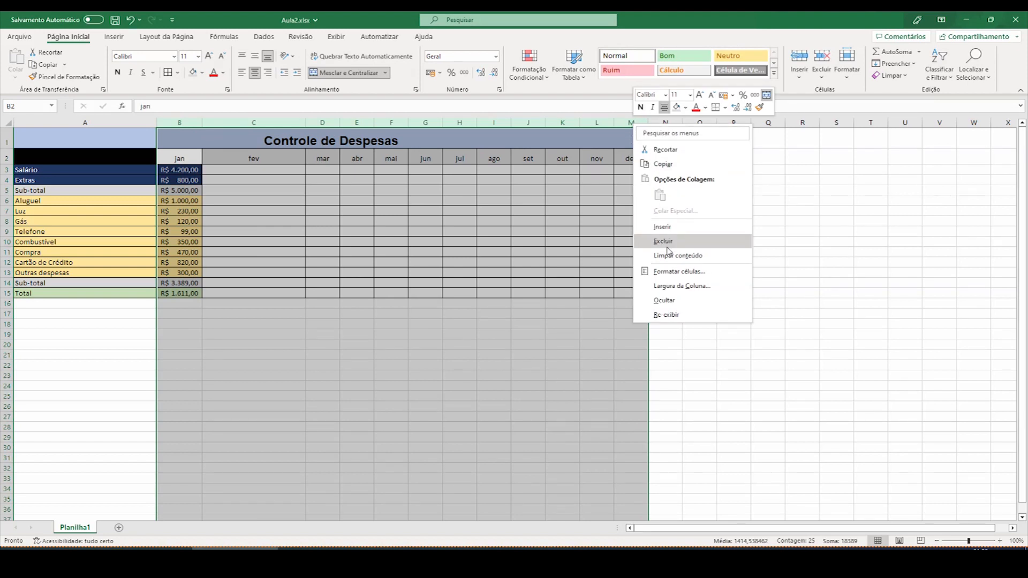
pyautogui.click(676, 287)
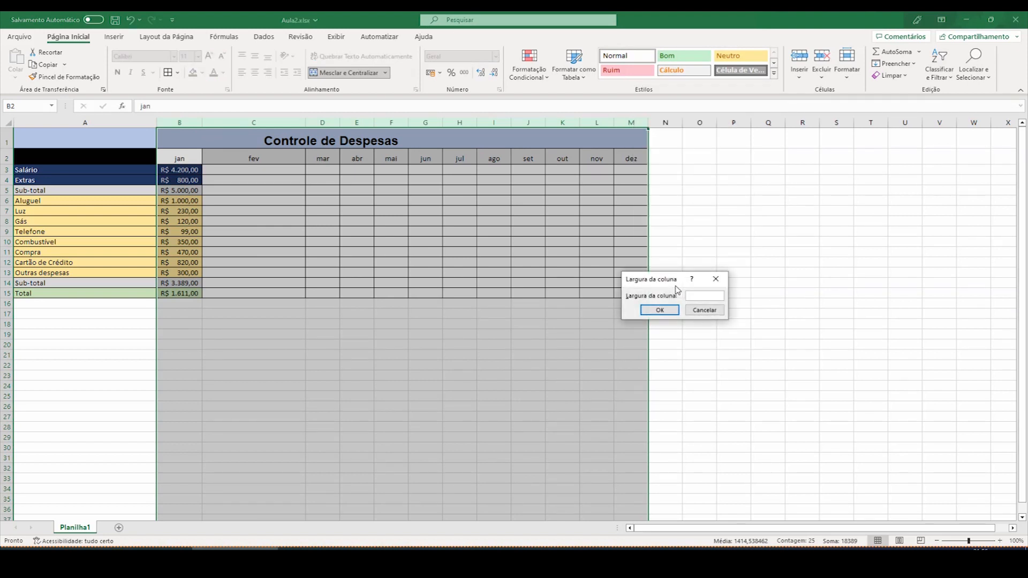
pyautogui.write('15')
pyautogui.press('Return')
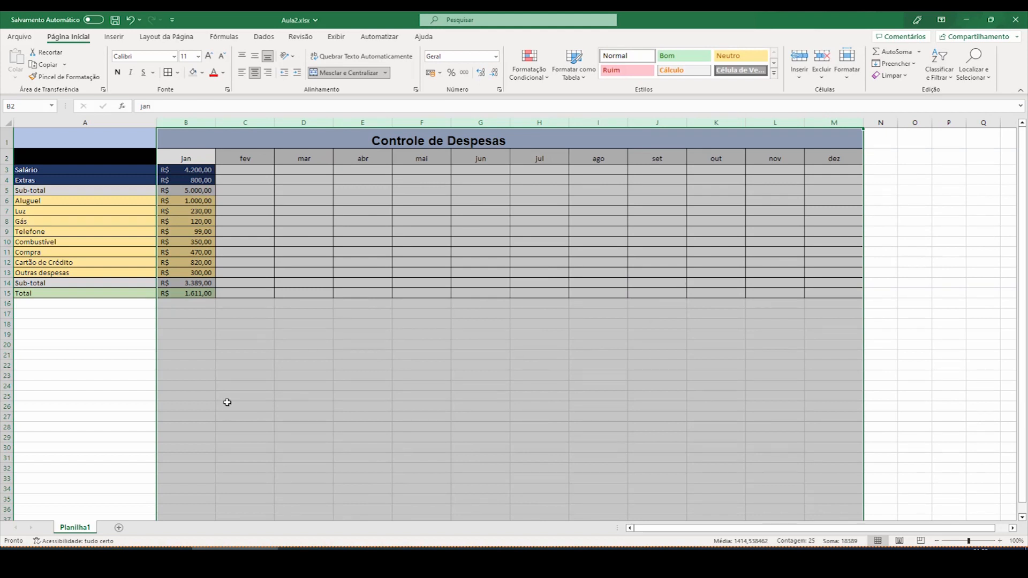
pyautogui.click(197, 304)
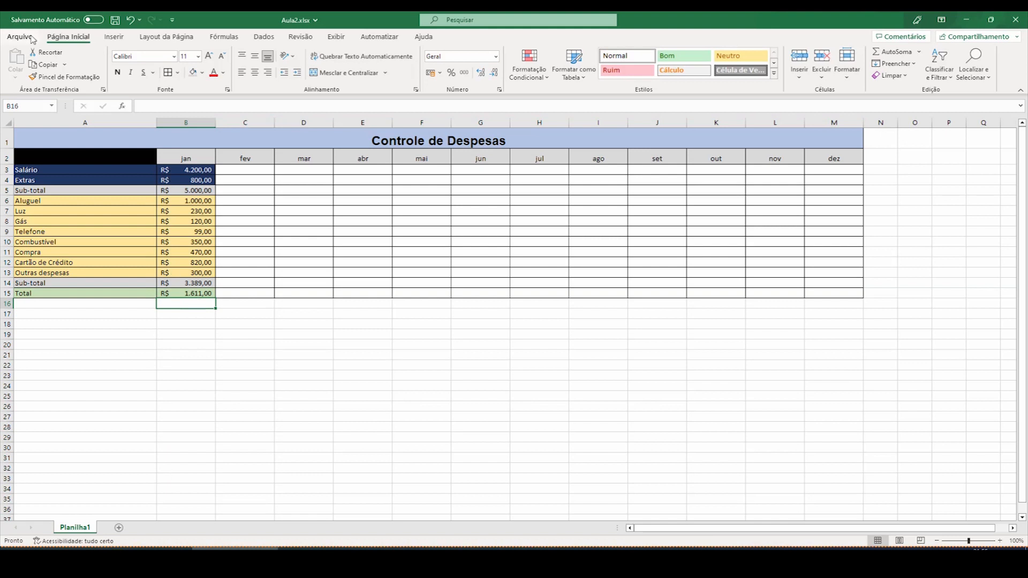
# Step: Save the workbook under the new name Aula3 in Área de Trabalho as an .xlsx file and close it
pyautogui.click(25, 38)
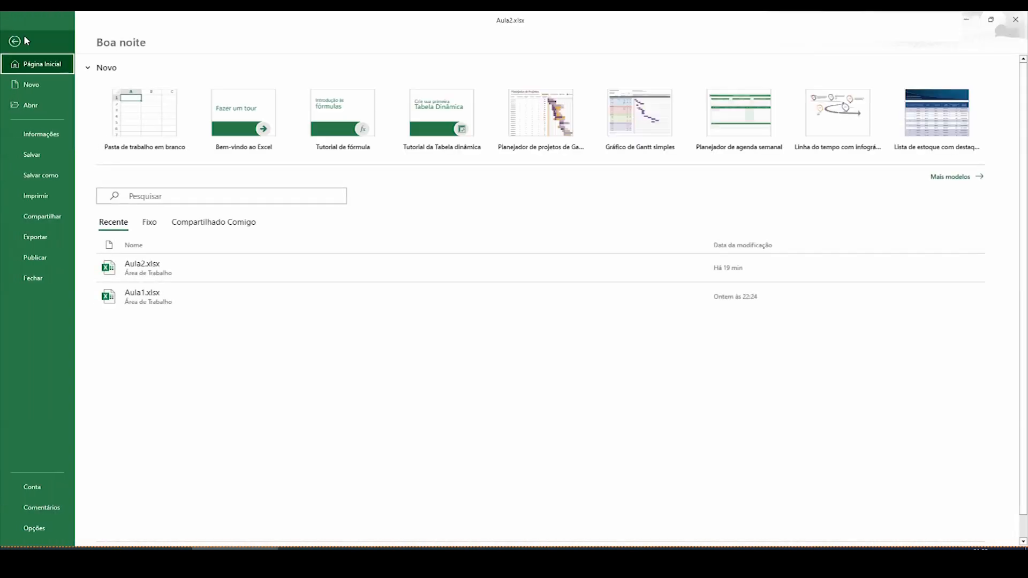
pyautogui.click(37, 177)
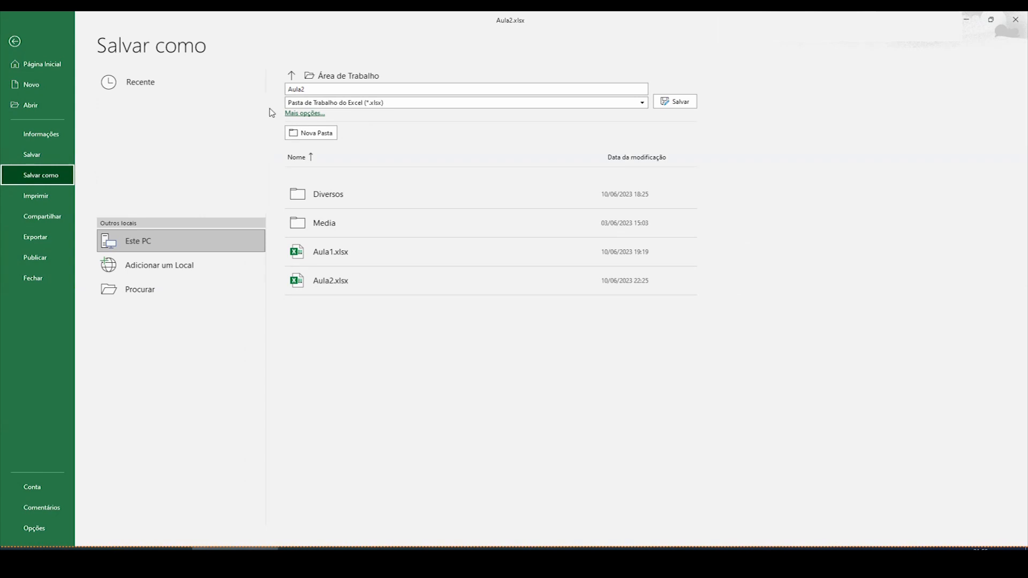
pyautogui.click(322, 88)
pyautogui.click(319, 88)
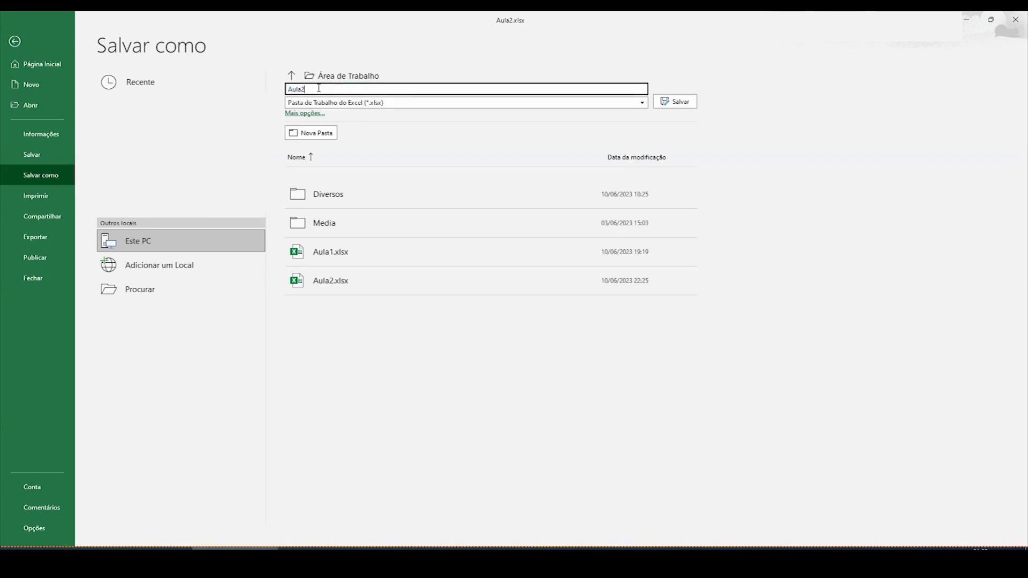
pyautogui.write('3')
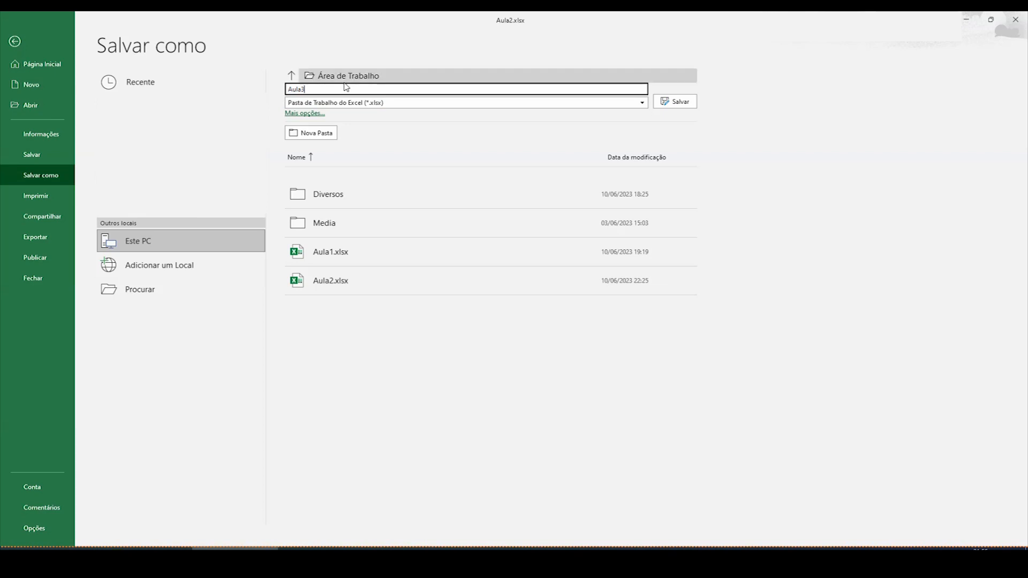
pyautogui.click(680, 102)
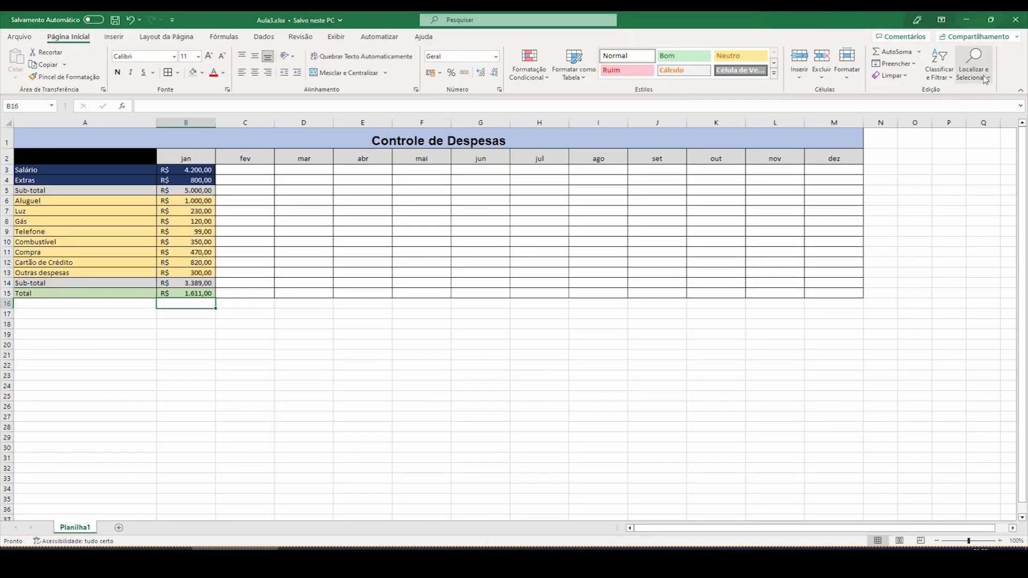
pyautogui.click(1018, 21)
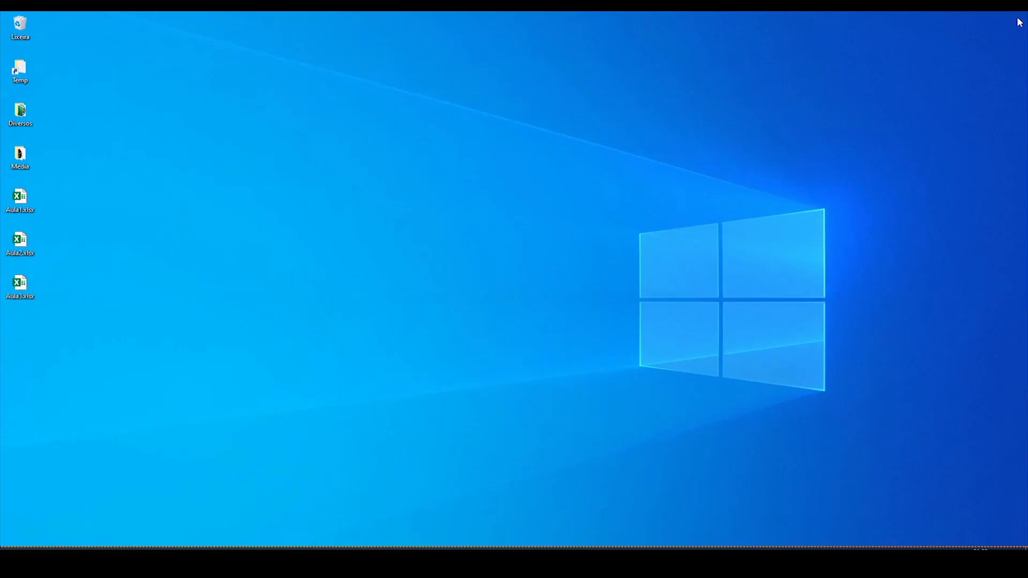